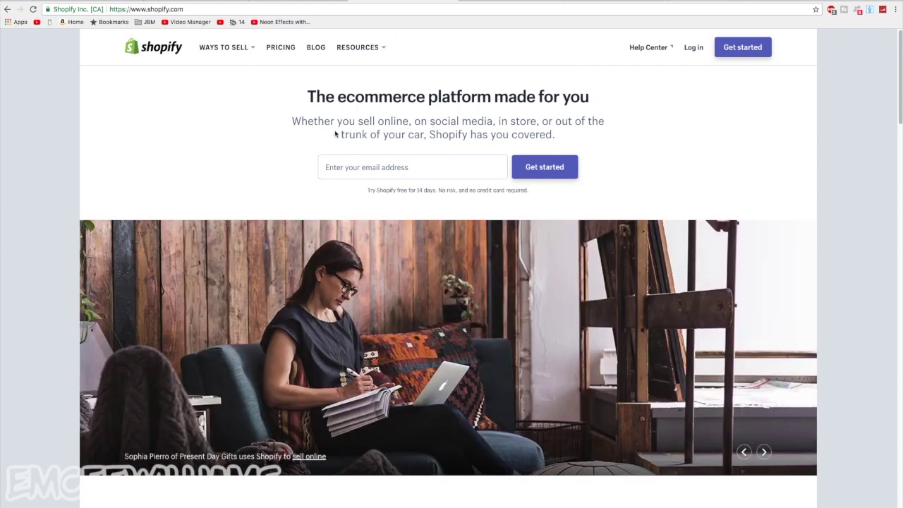
Enter the store owner's e-mail address in the homepage box and start the free trial signup
left_click(342, 175)
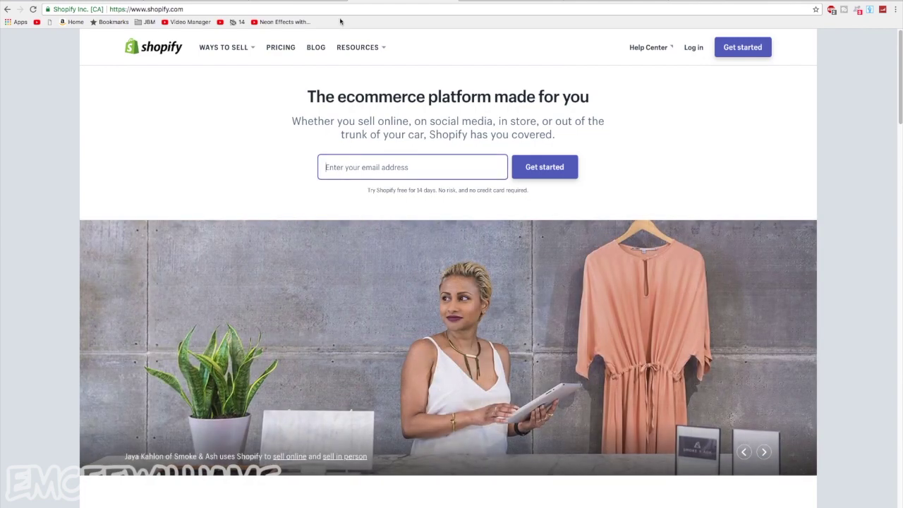
type("nogu")
key("BackSpace")
key("BackSpace")
key("BackSpace")
key("BackSpace")
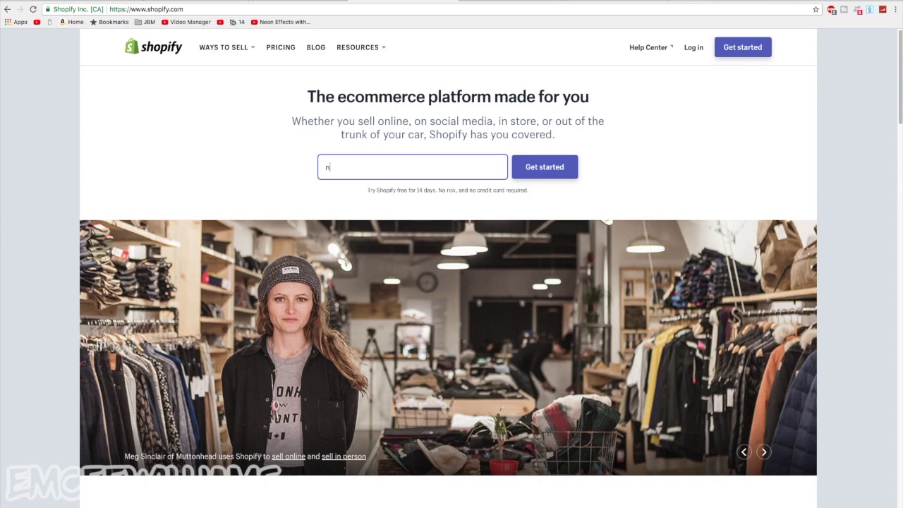
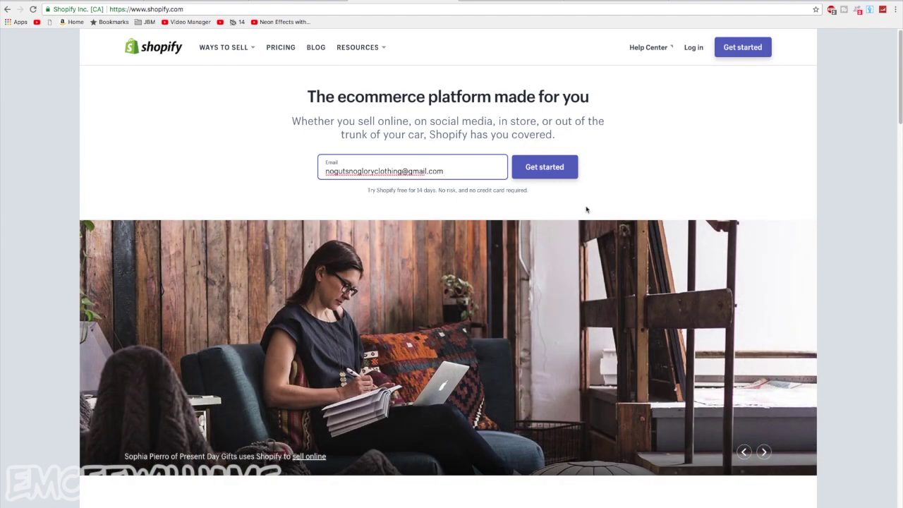
left_click(570, 175)
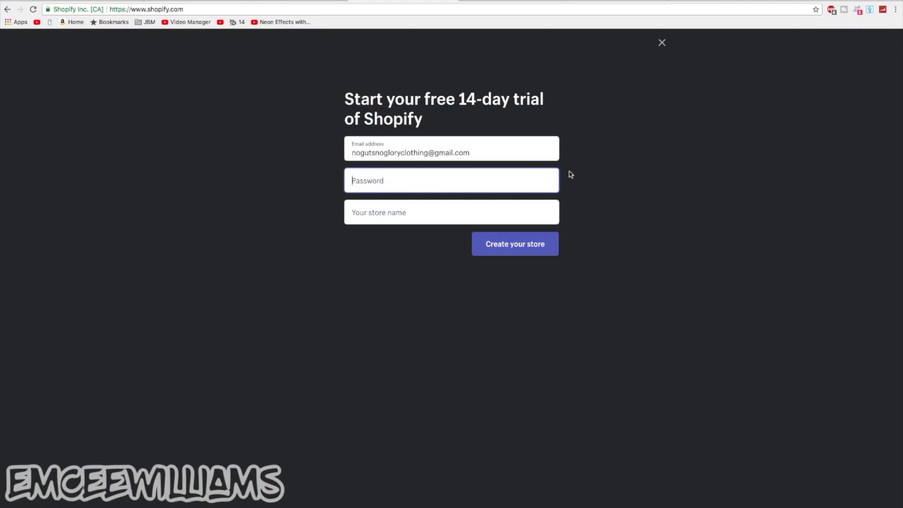
Set an account password and the store name 'No Guts No Glory Clothing', then create the store
type("••")
left_click(451, 212)
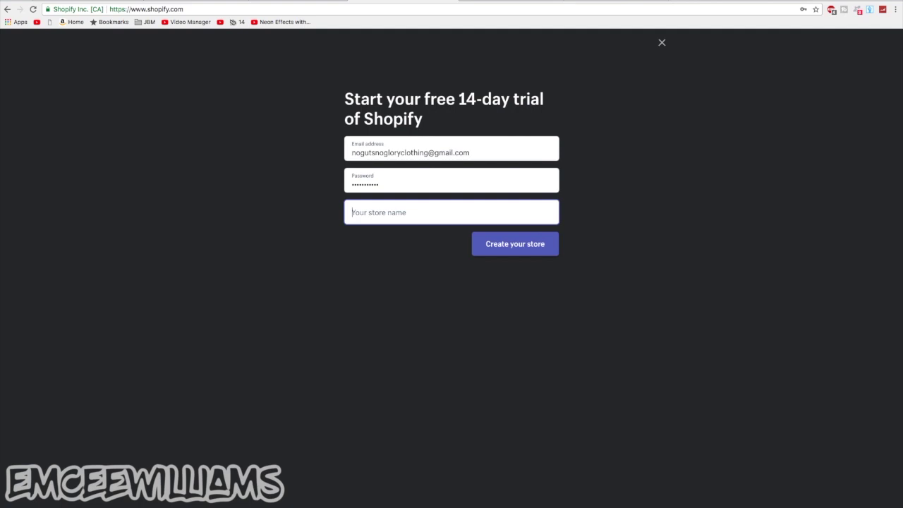
type("No Gu")
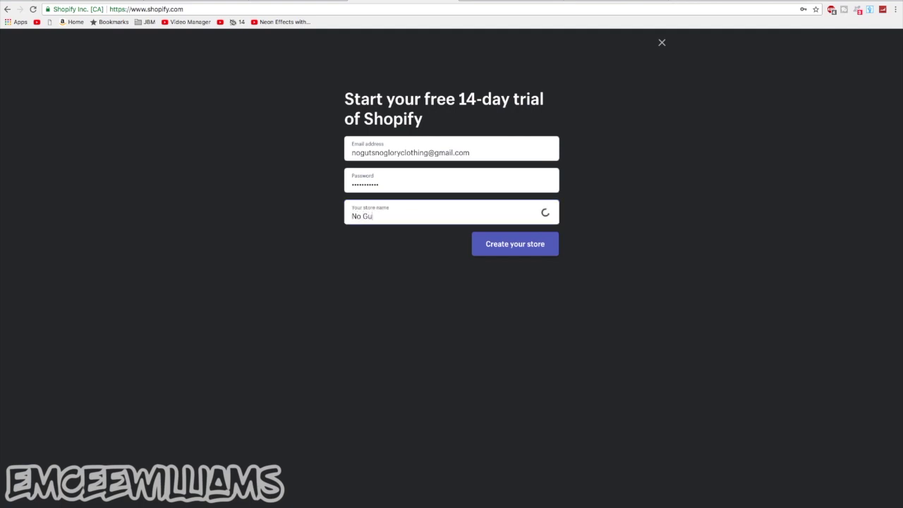
type("ts No Glory Clothing")
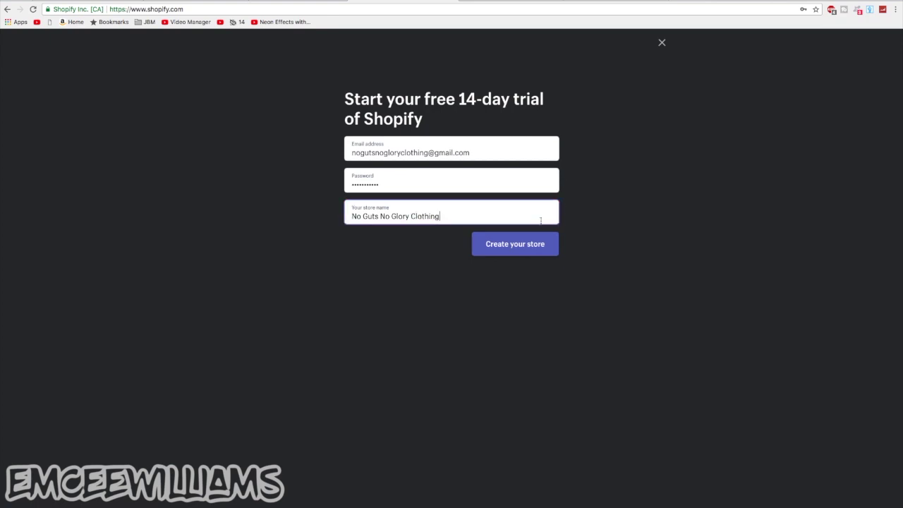
left_click(536, 245)
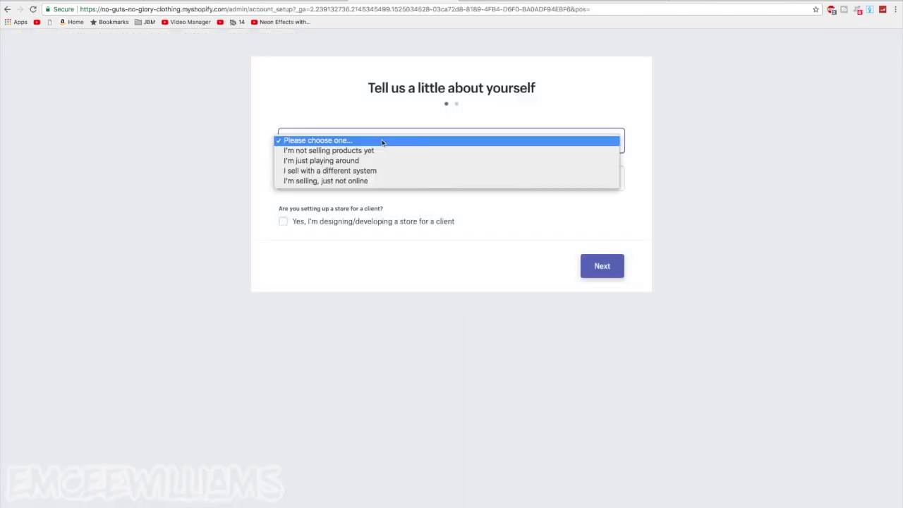
Answer not selling yet, product ready to launch in a few weeks, and current revenue $0
left_click(711, 177)
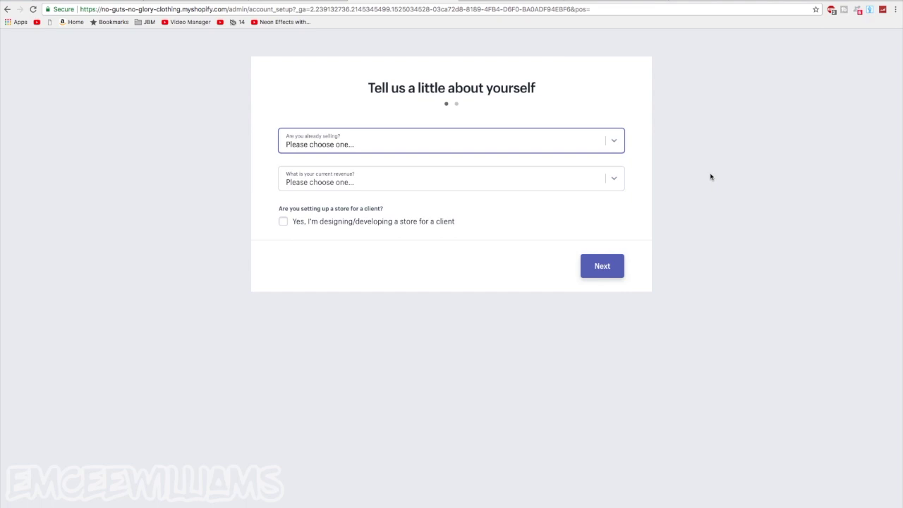
left_click(564, 141)
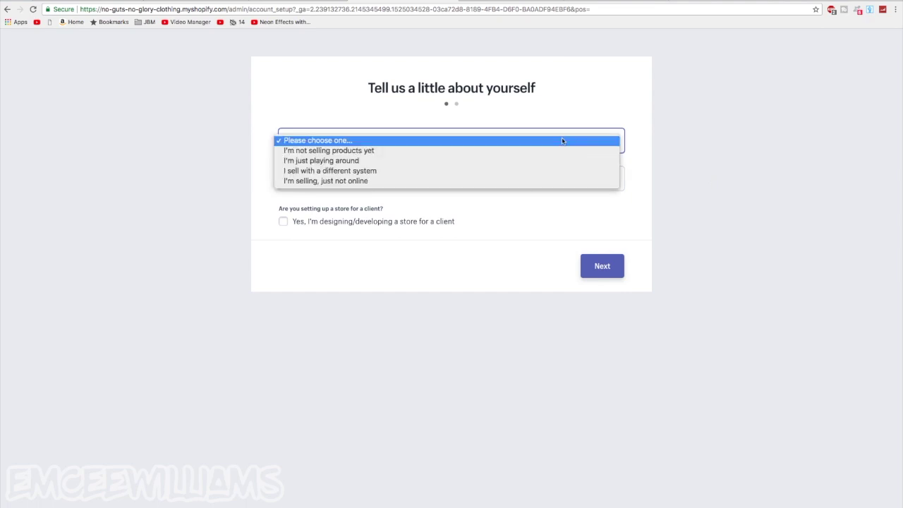
left_click(414, 151)
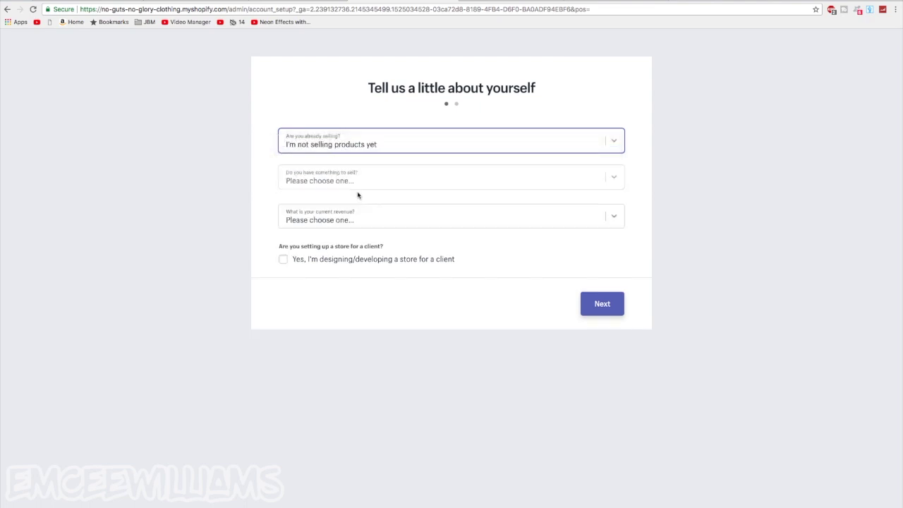
left_click(358, 179)
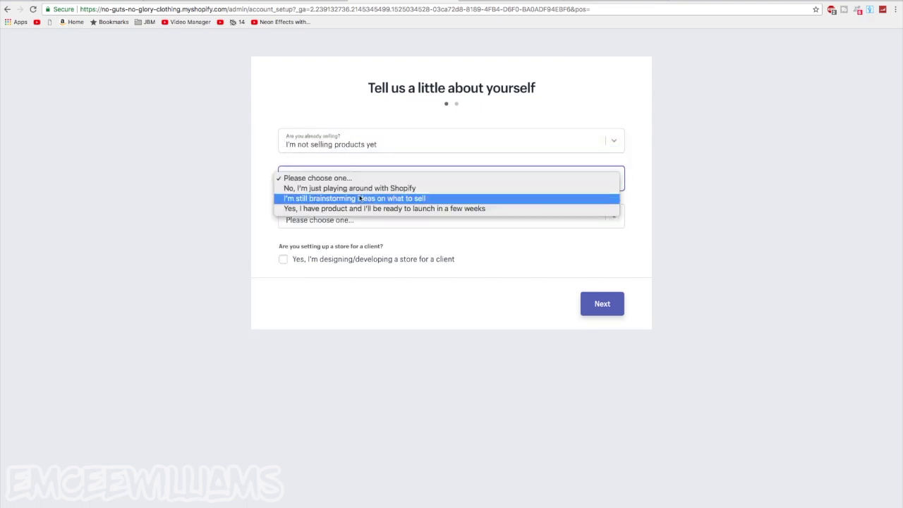
left_click(362, 209)
left_click(348, 220)
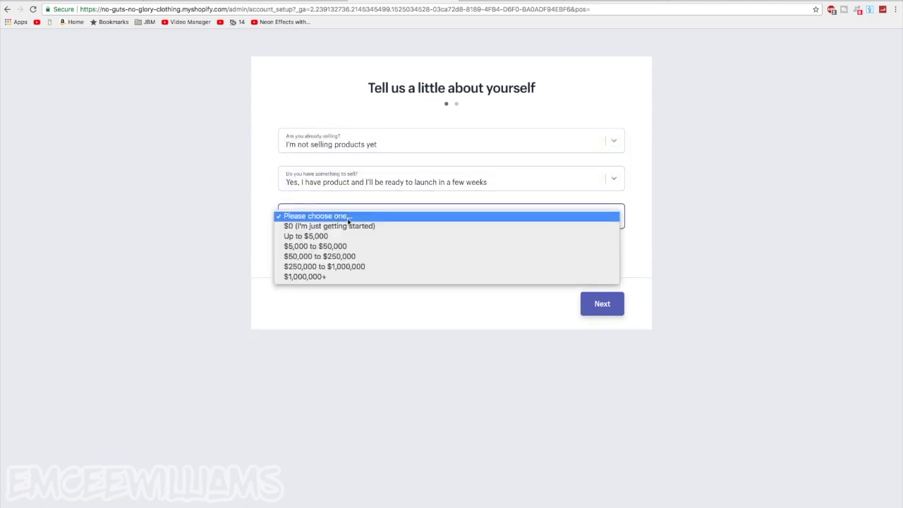
left_click(348, 221)
left_click(321, 217)
left_click(324, 226)
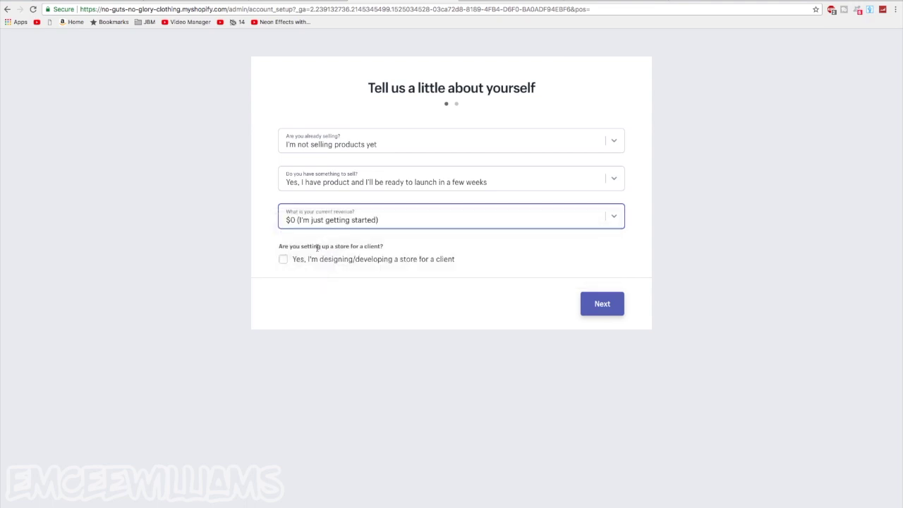
Continue to the business address form, submit it, and enter the new store's admin
left_click(603, 304)
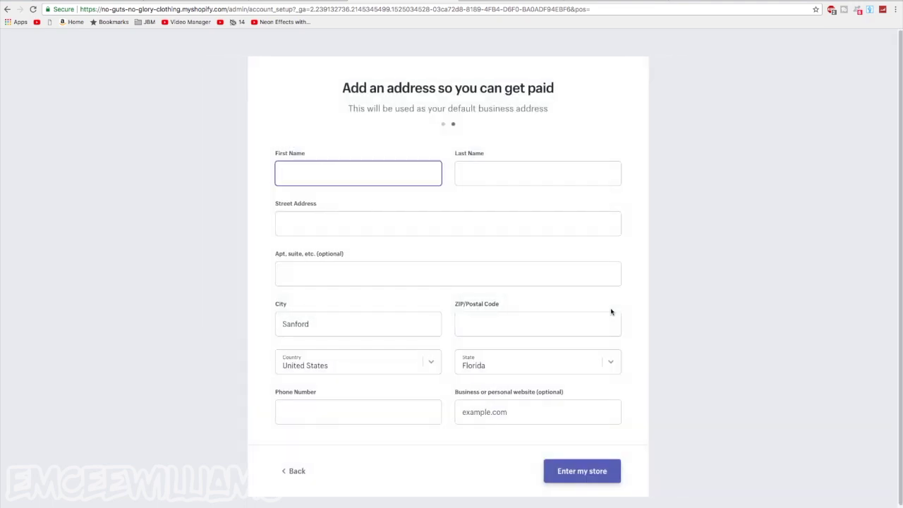
scroll(610, 305, "down", 1)
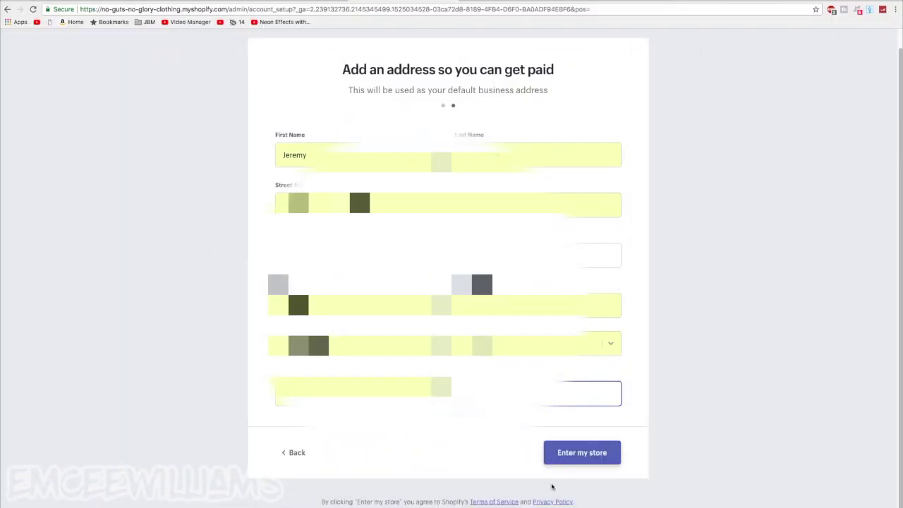
left_click(598, 460)
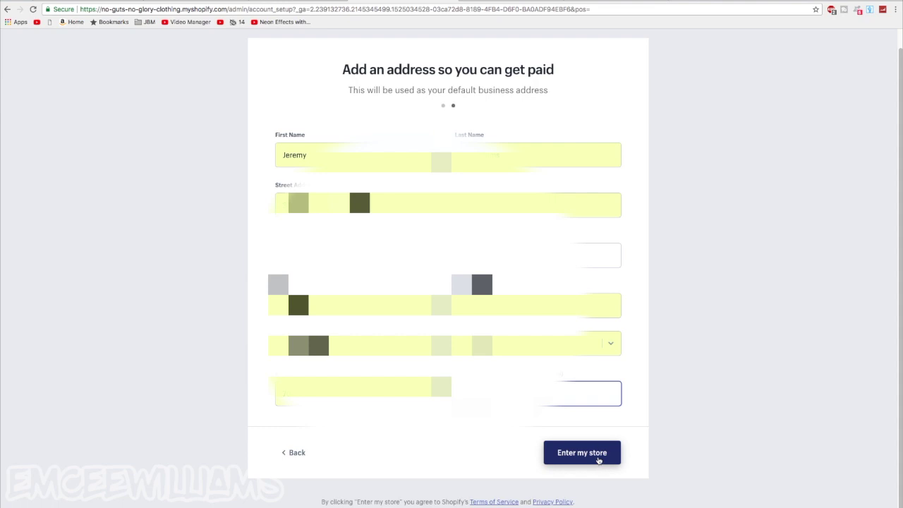
left_click(599, 460)
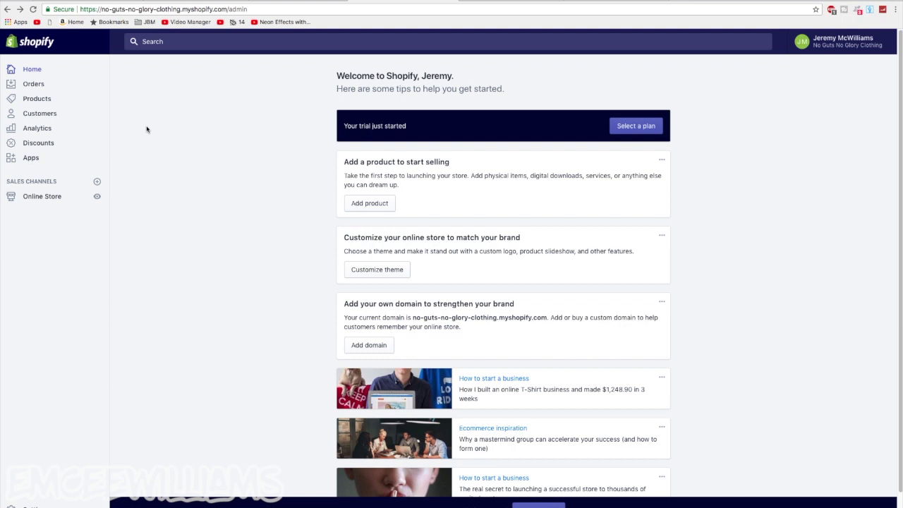
left_click(632, 130)
left_click(635, 127)
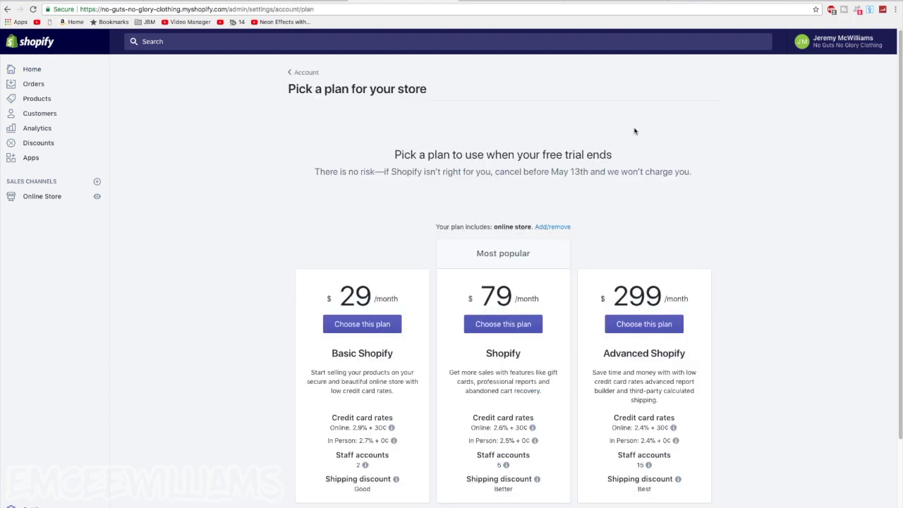
scroll(635, 135, "down", 2)
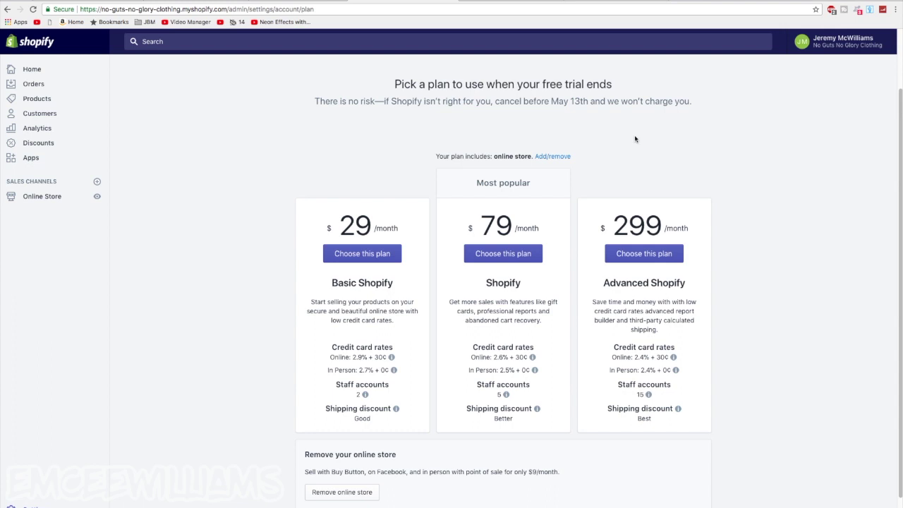
scroll(620, 159, "up", 2)
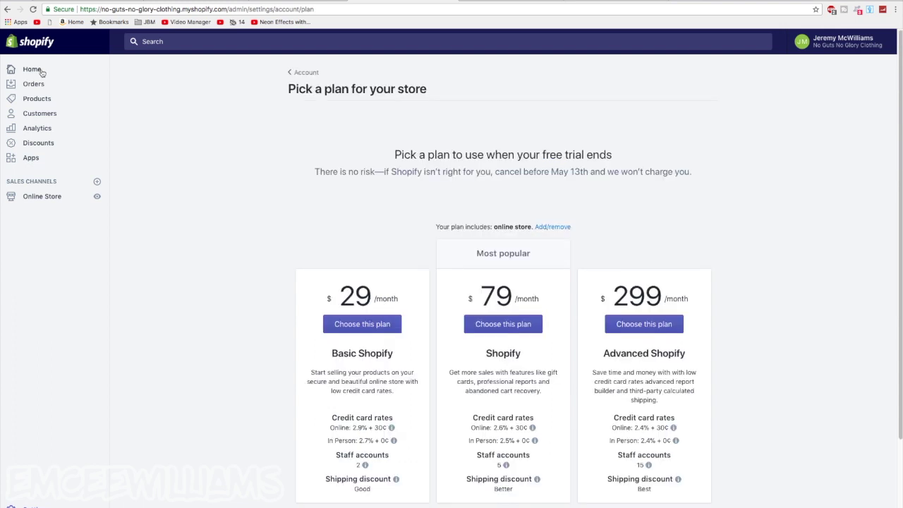
left_click(40, 71)
left_click(37, 71)
left_click(45, 199)
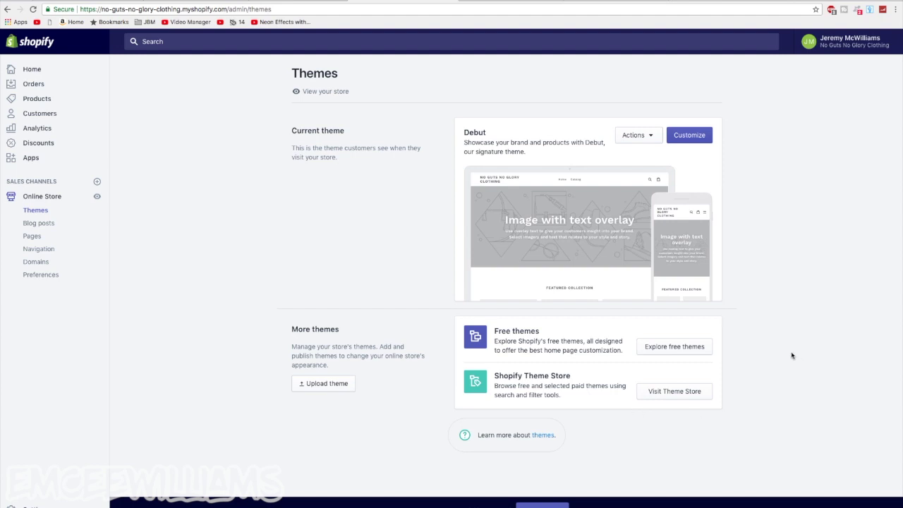
Browse the list of Shopify's free themes
left_click(700, 348)
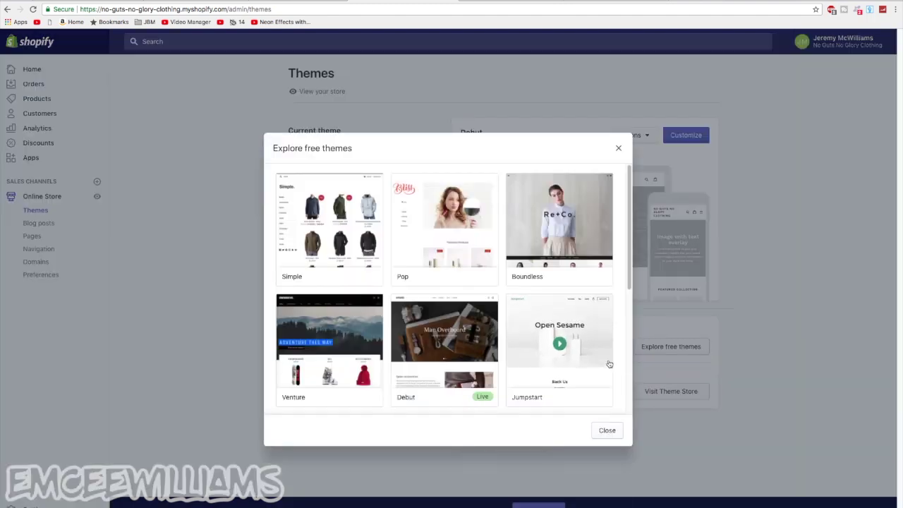
scroll(609, 363, "down", 1)
left_click_drag(629, 288, 630, 210)
left_click(627, 399)
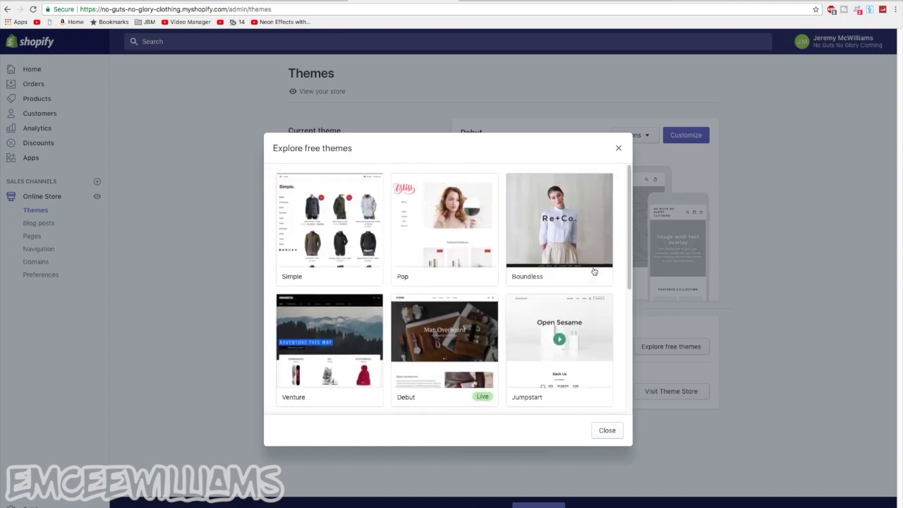
Compare Venture's Outdoors, Boxing and Snowboards styles, then add Venture in the Snowboards style
left_click(339, 338)
left_click(517, 311)
left_click(519, 321)
left_click(520, 299)
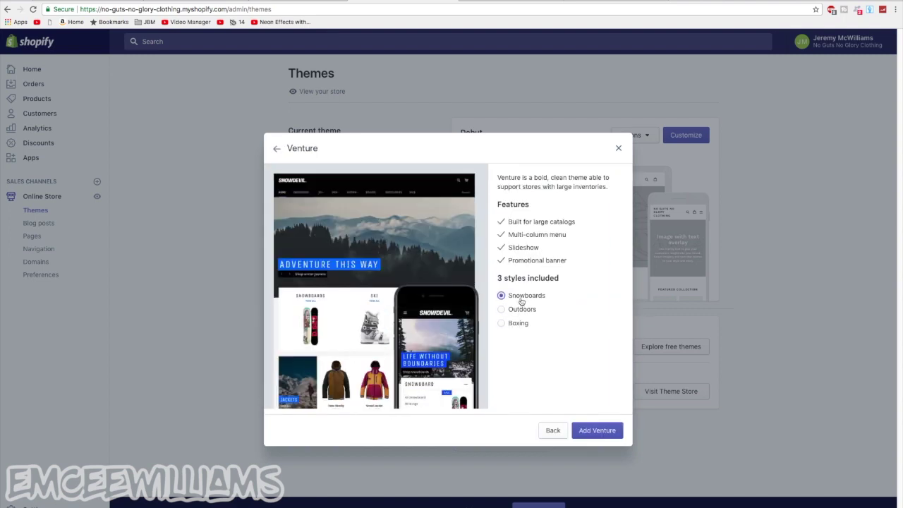
left_click(608, 435)
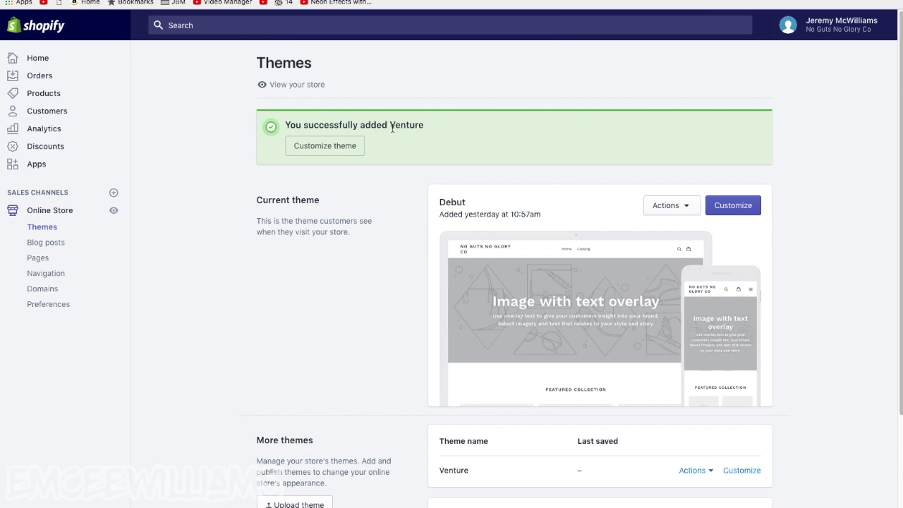
Open the newly added Venture theme in the editor from the success banner
scroll(389, 139, "down", 1)
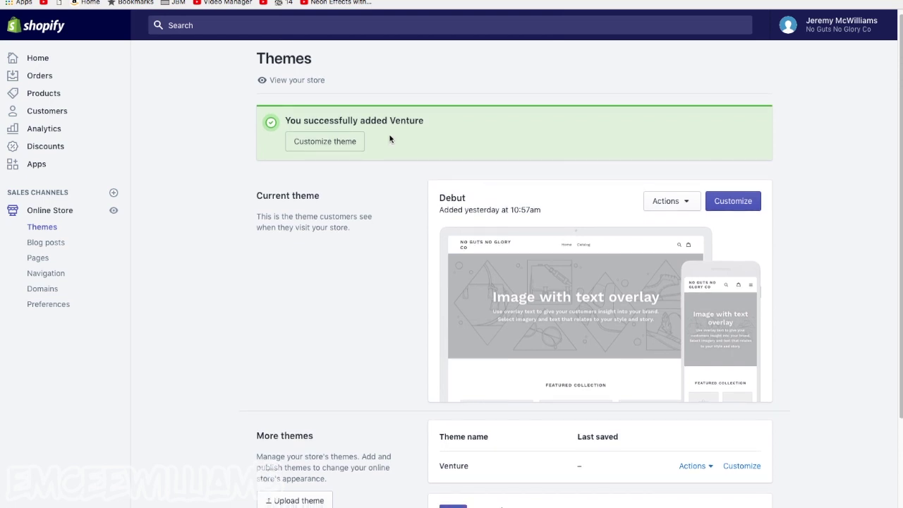
left_click(332, 144)
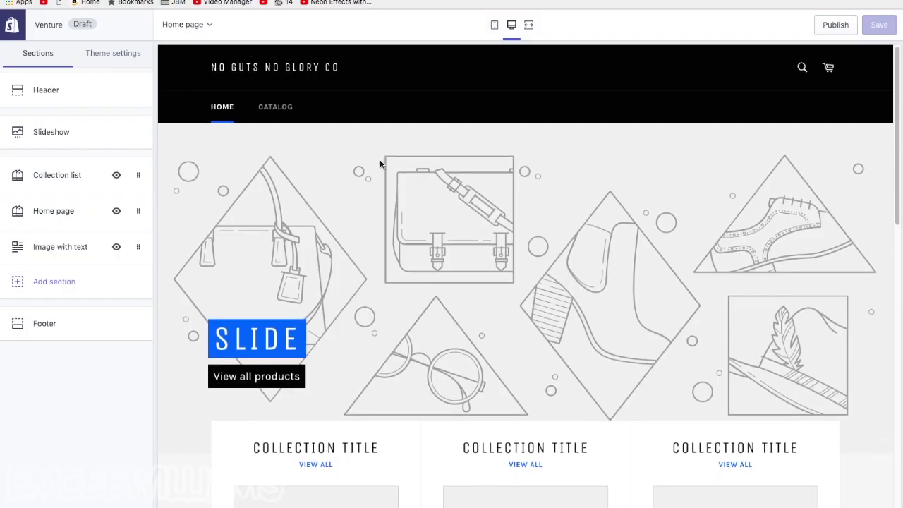
Look over the Venture preview, then open the Home page collection section's settings showing 2 rows
scroll(372, 160, "down", 6)
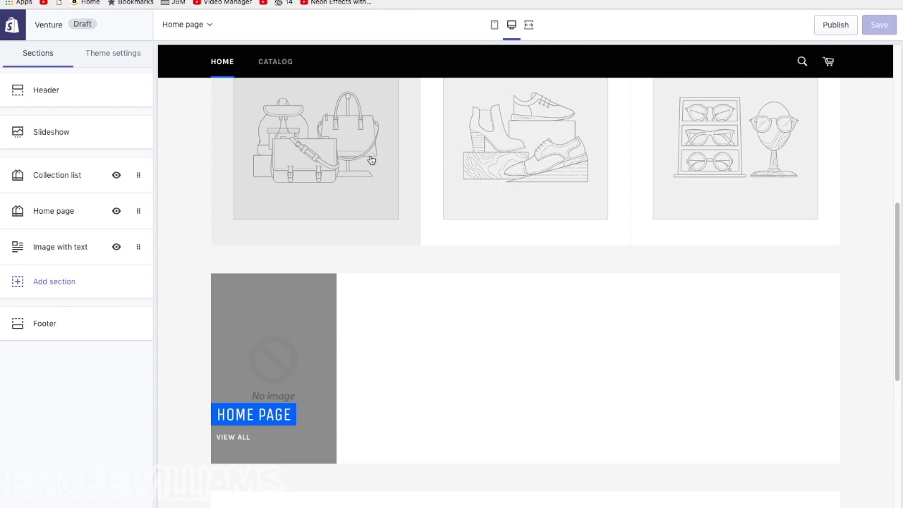
scroll(371, 161, "down", 5)
scroll(370, 167, "up", 10)
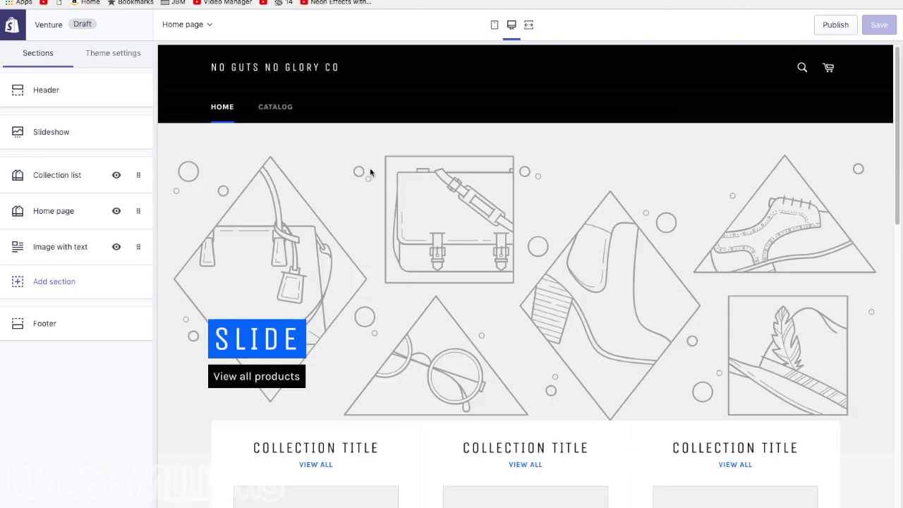
scroll(370, 256, "down", 1)
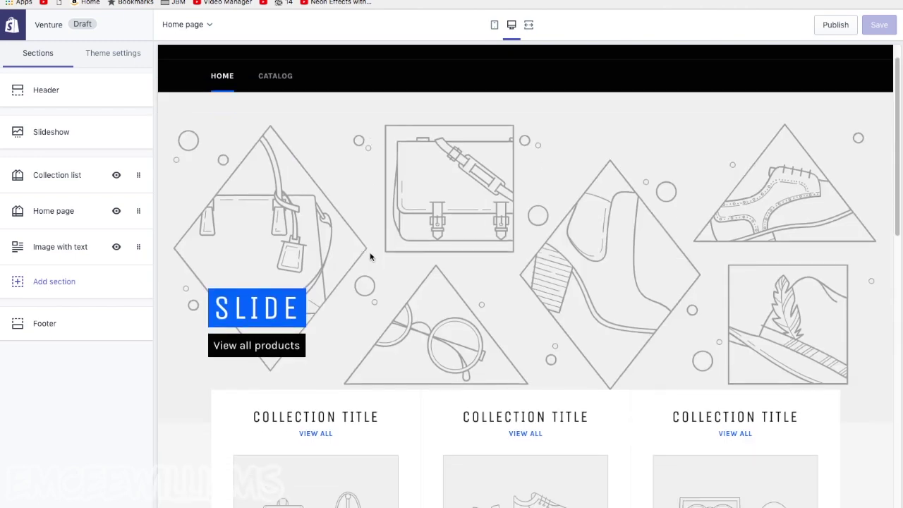
scroll(370, 257, "up", 1)
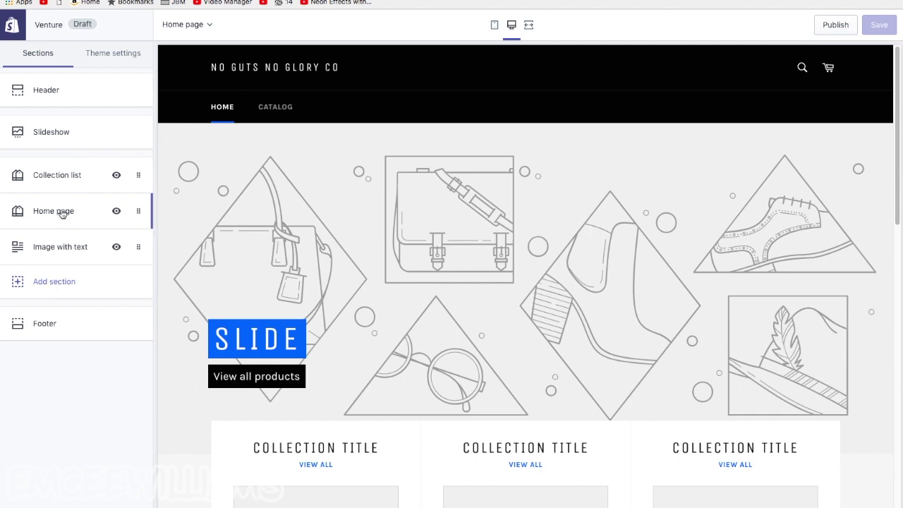
left_click(62, 213)
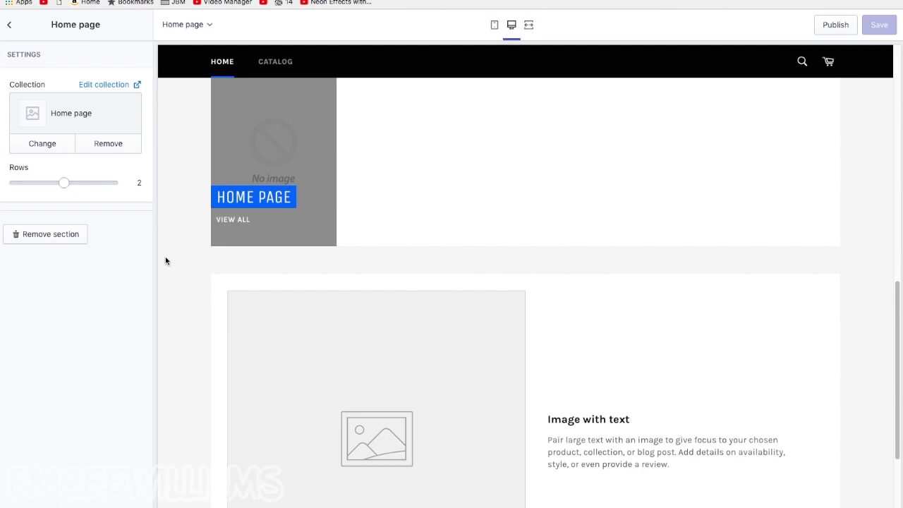
scroll(210, 240, "up", 5)
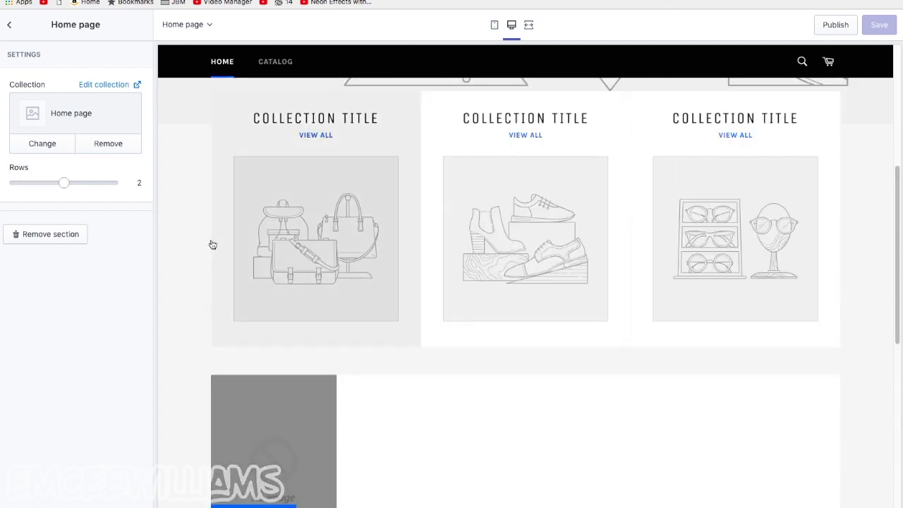
scroll(212, 244, "down", 3)
scroll(218, 256, "down", 1)
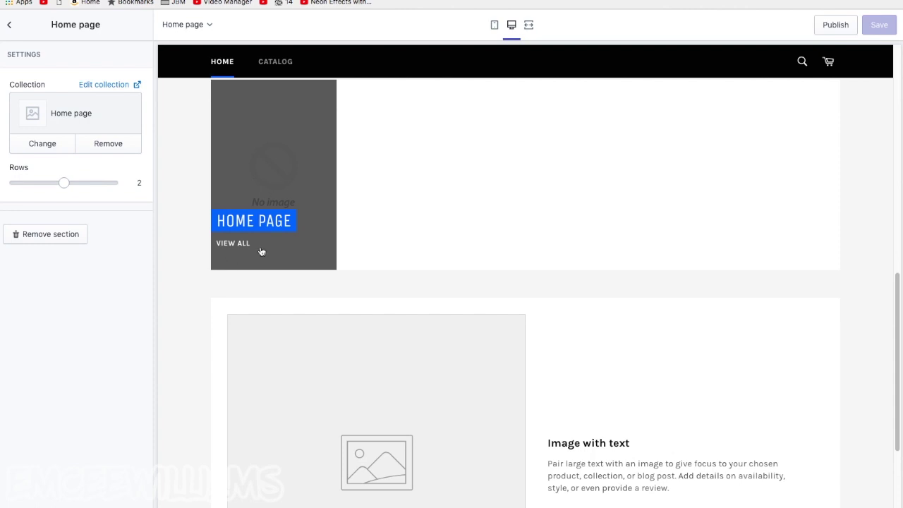
scroll(261, 251, "down", 2)
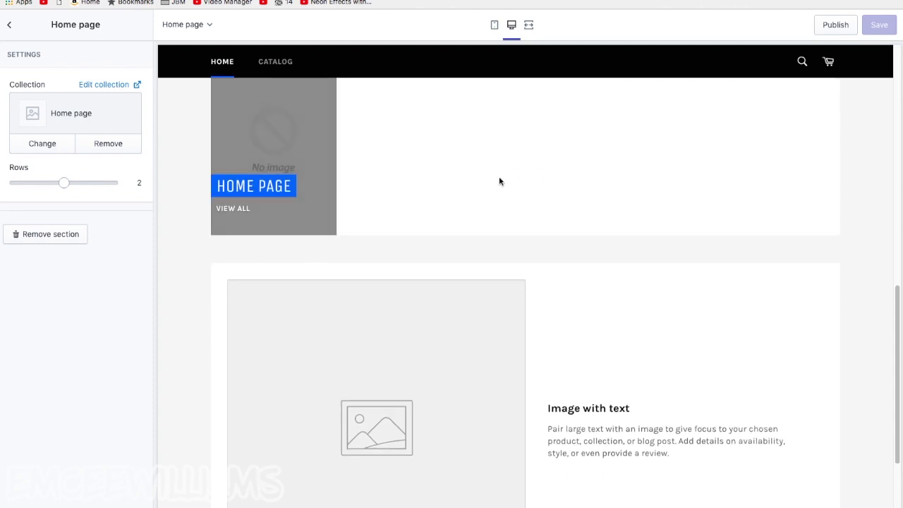
Switch the editor preview to mobile view and scroll the Venture storefront
left_click(495, 27)
scroll(532, 239, "up", 3)
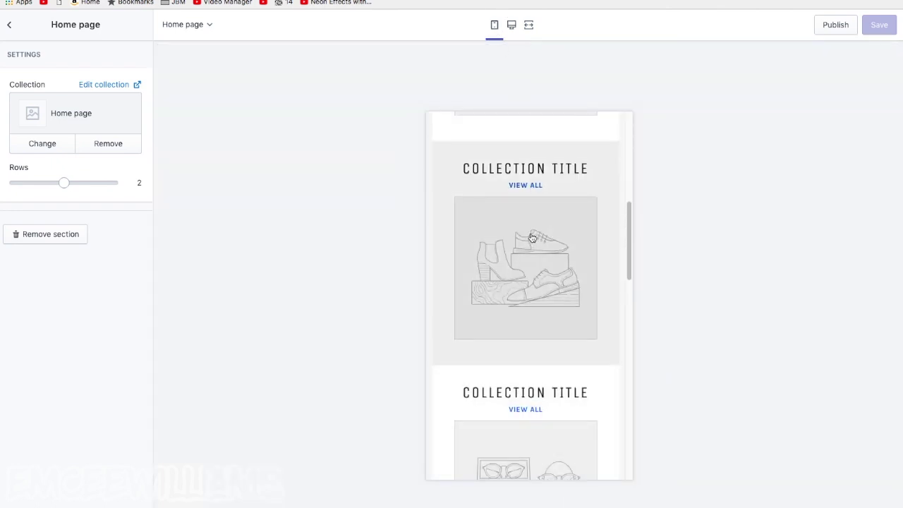
scroll(532, 238, "up", 5)
scroll(532, 238, "down", 2)
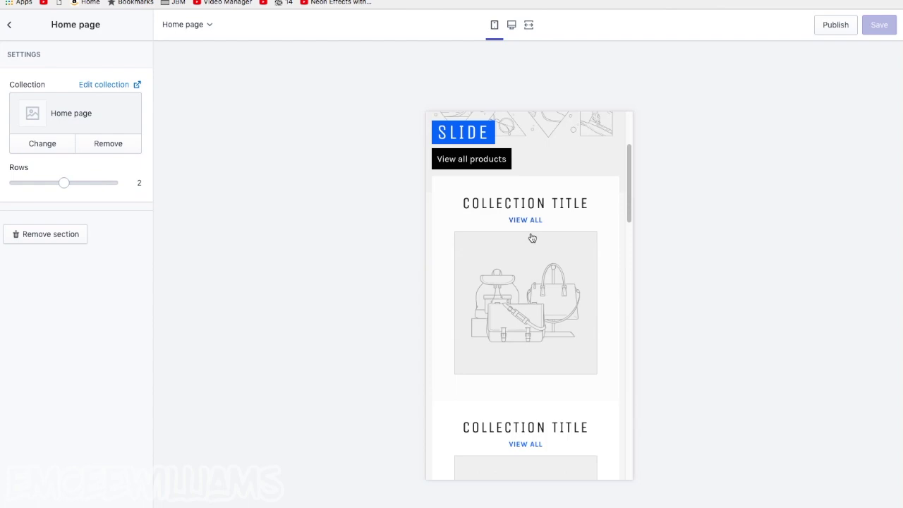
scroll(533, 239, "up", 3)
Open and close the mobile navigation menu, then scroll down to the footer
left_click(443, 132)
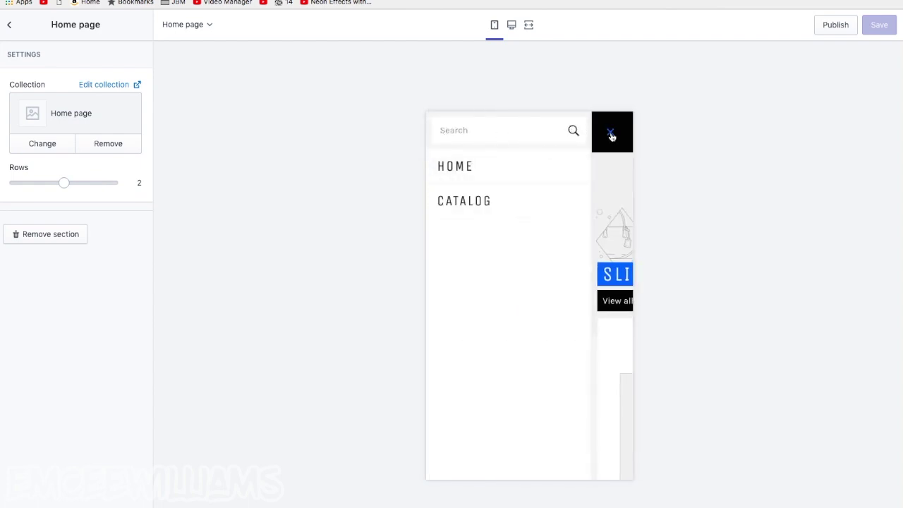
left_click(611, 136)
scroll(593, 182, "down", 10)
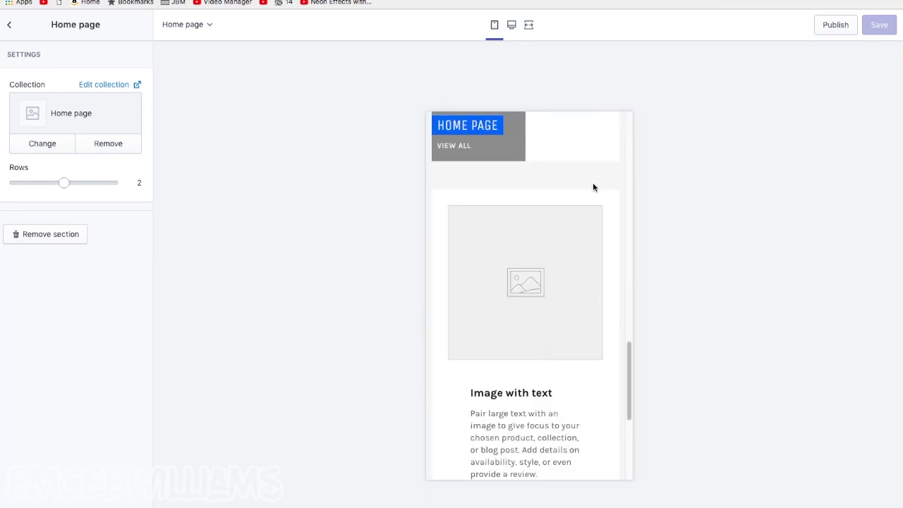
scroll(593, 187, "down", 4)
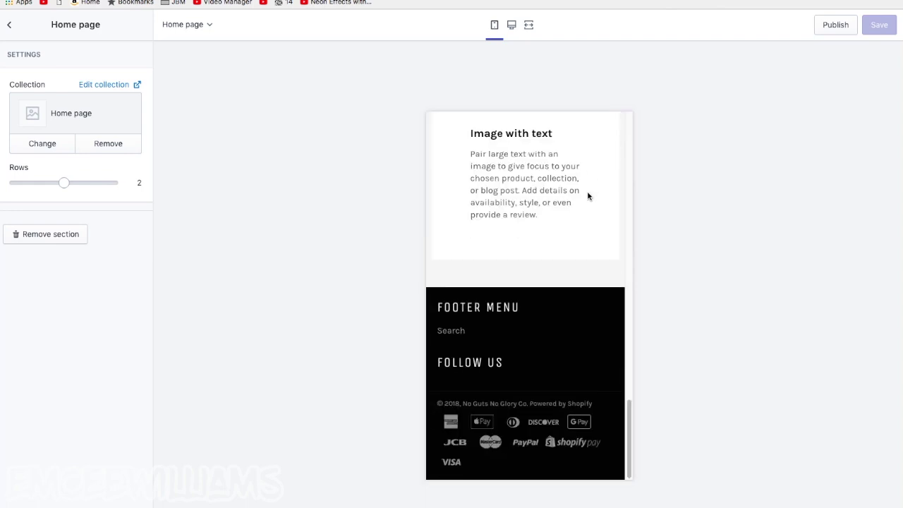
scroll(588, 196, "up", 15)
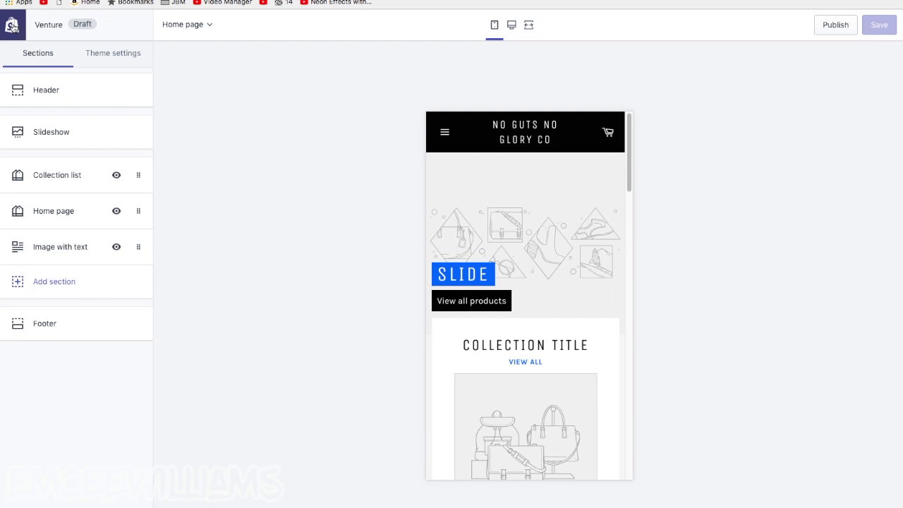
left_click(12, 27)
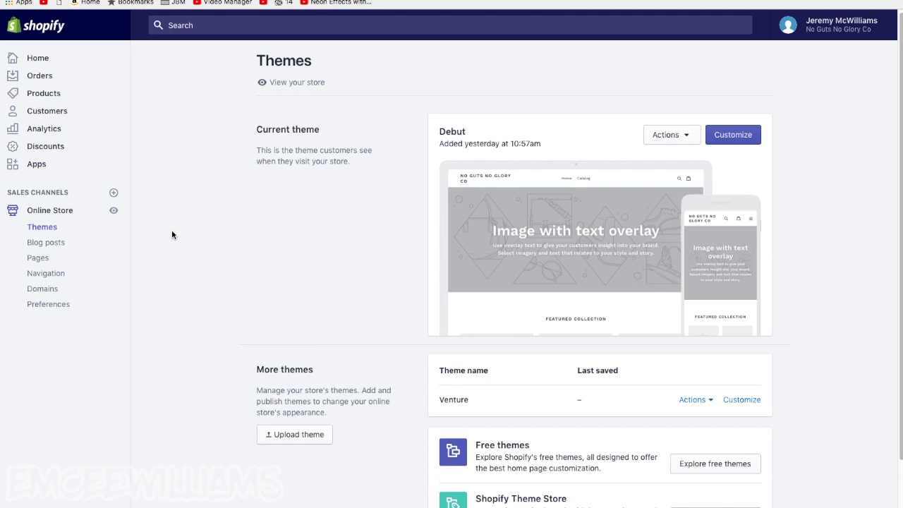
scroll(171, 240, "down", 2)
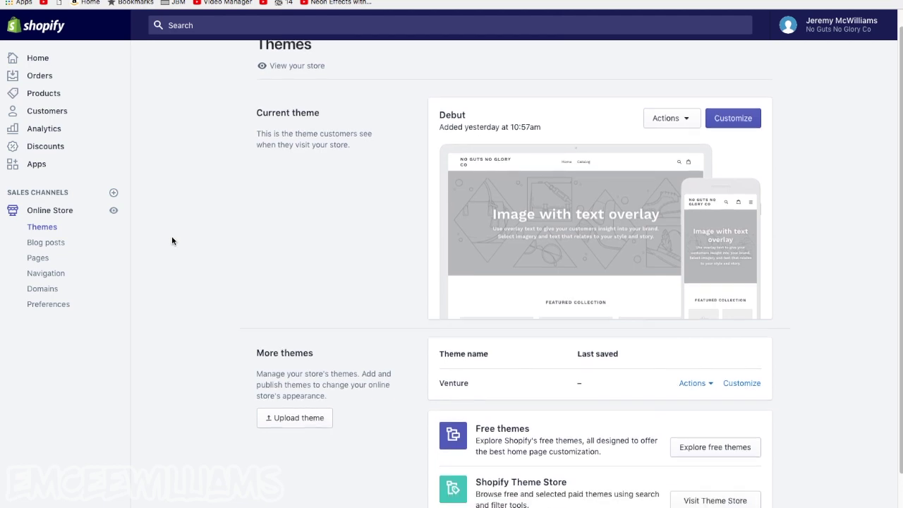
scroll(172, 241, "down", 3)
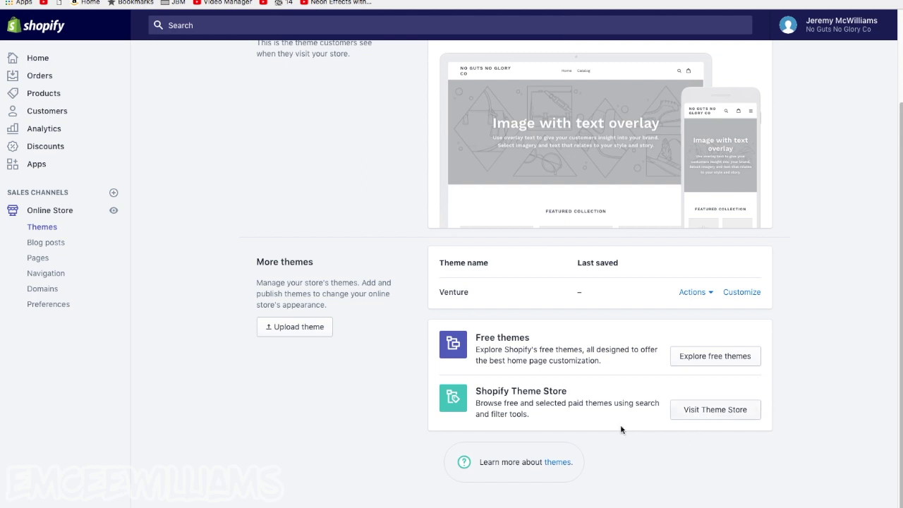
left_click_drag(476, 392, 772, 397)
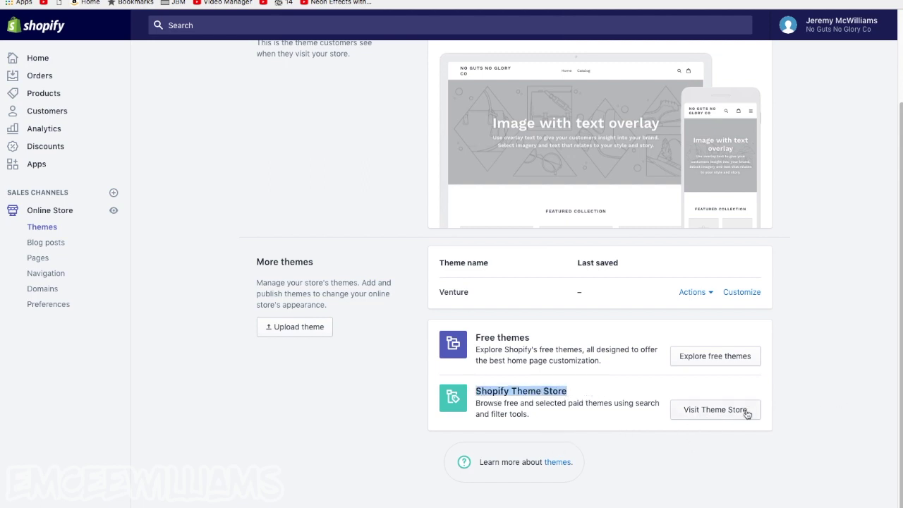
right_click(745, 419)
left_click(758, 417)
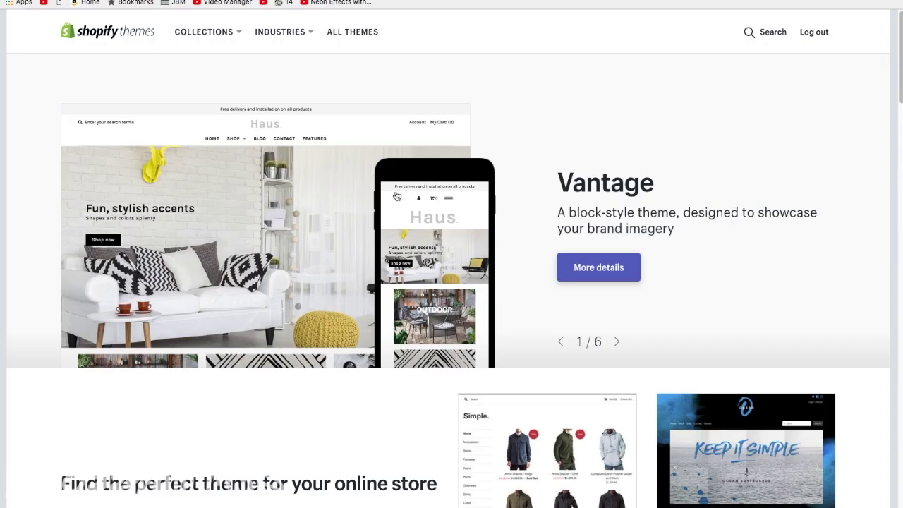
scroll(397, 197, "down", 4)
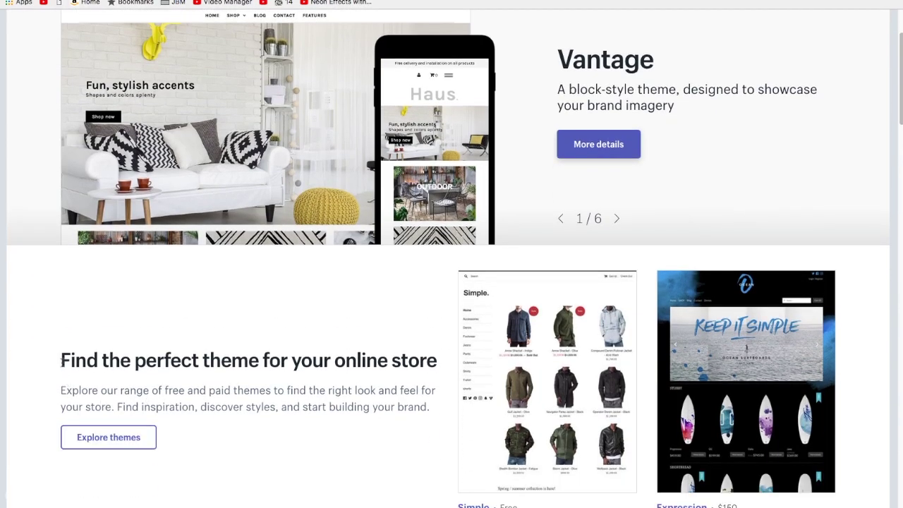
left_click_drag(62, 361, 442, 360)
scroll(442, 360, "down", 5)
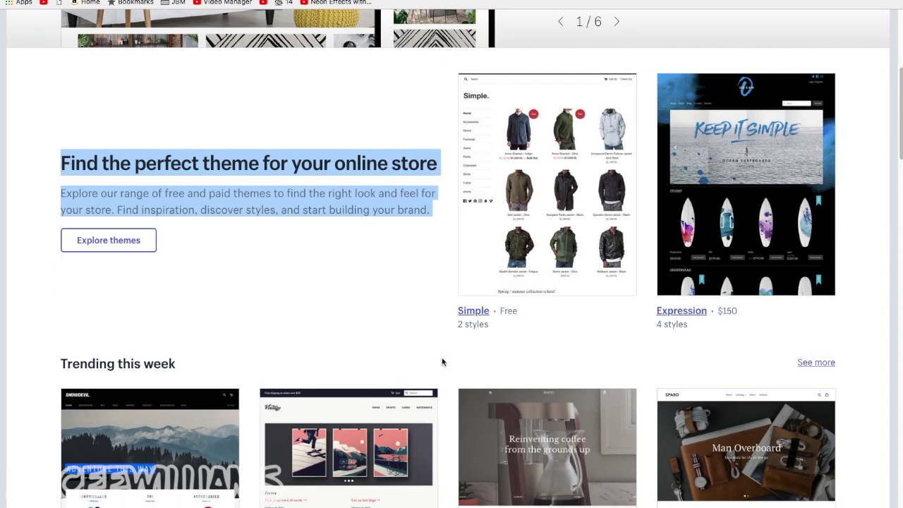
scroll(442, 362, "down", 5)
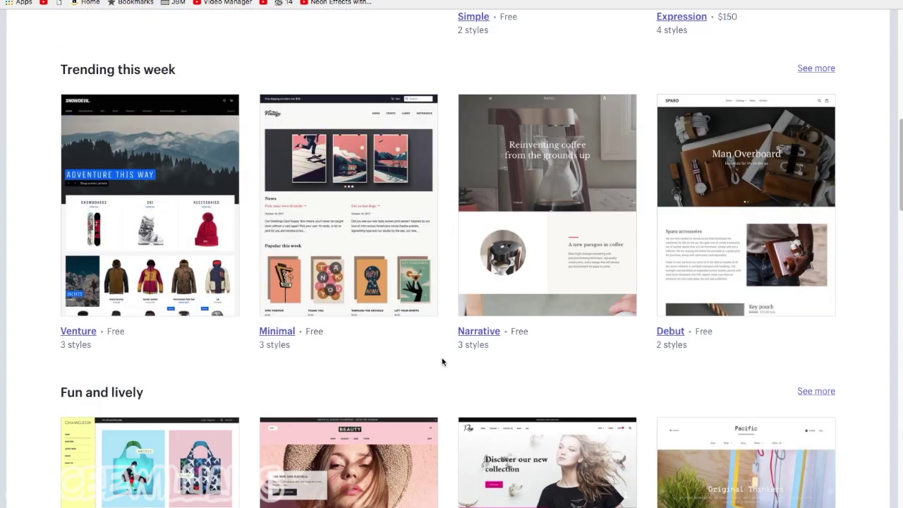
scroll(442, 362, "down", 5)
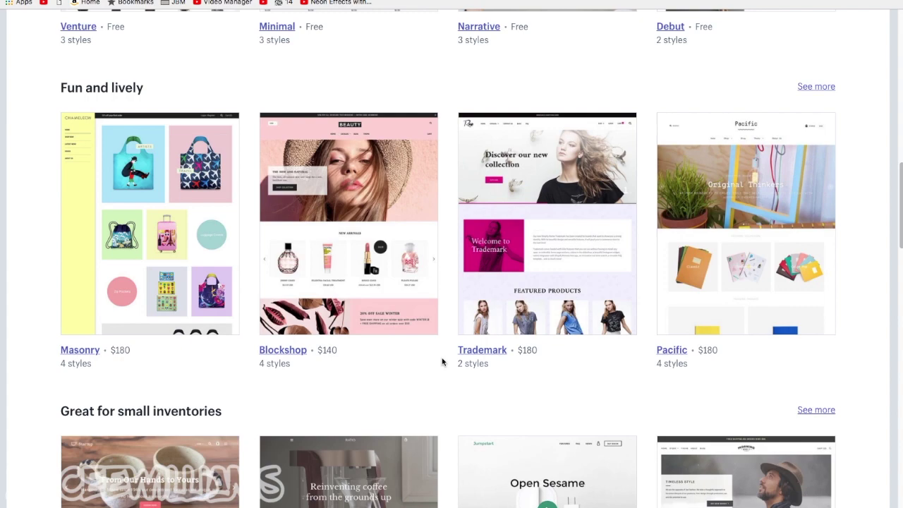
scroll(443, 362, "up", 5)
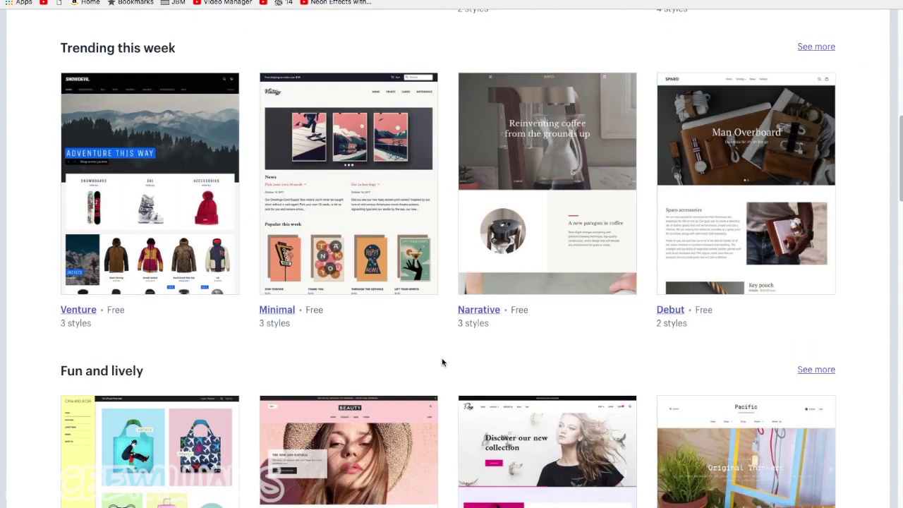
scroll(441, 358, "up", 7)
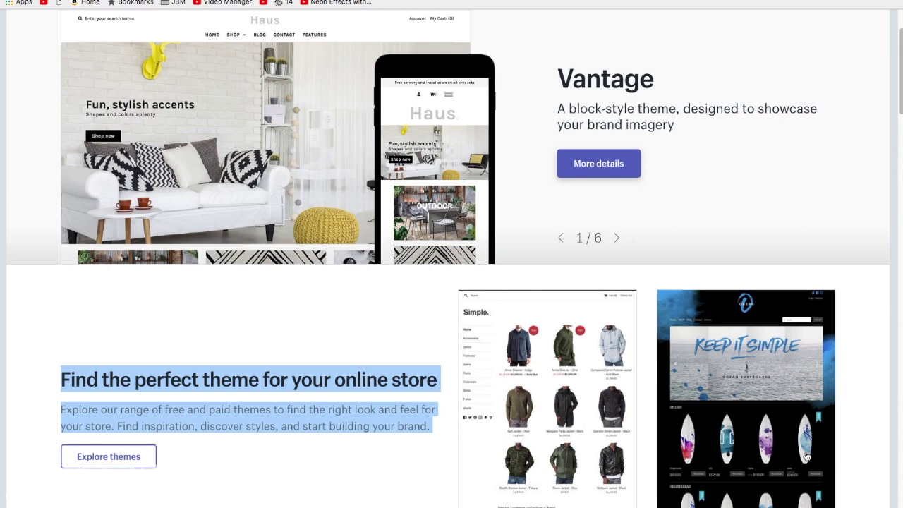
scroll(807, 457, "down", 1)
Open the $150 Expression theme's page and start a trial of it
left_click(780, 417)
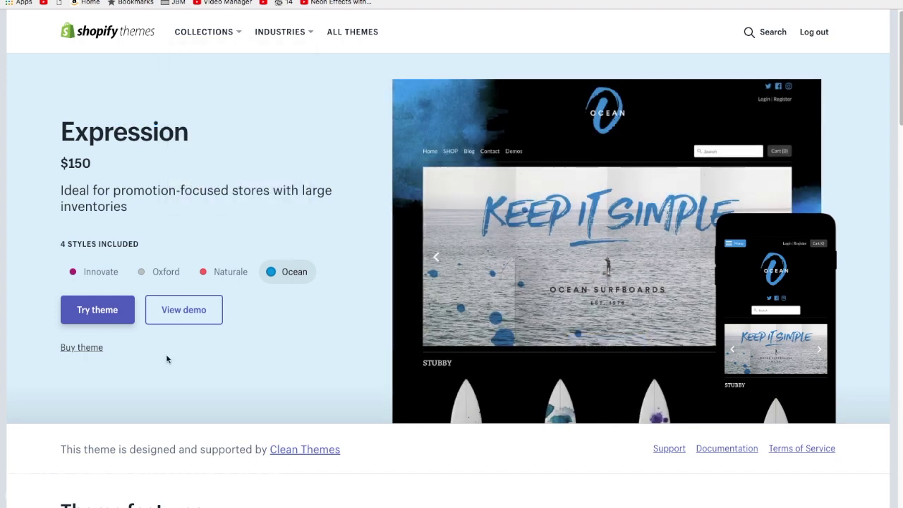
left_click(108, 322)
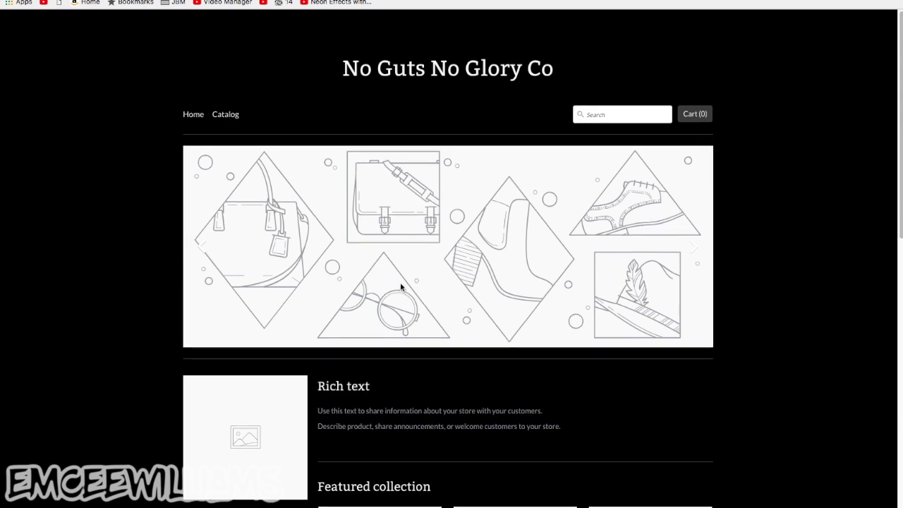
Scroll the Expression storefront preview down to the footer and back, then return to admin Home
scroll(400, 282, "down", 5)
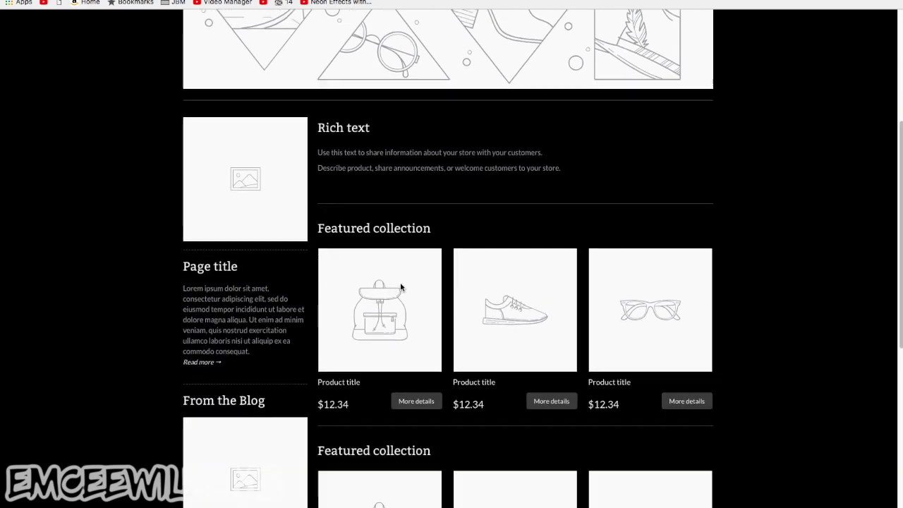
scroll(400, 284, "down", 4)
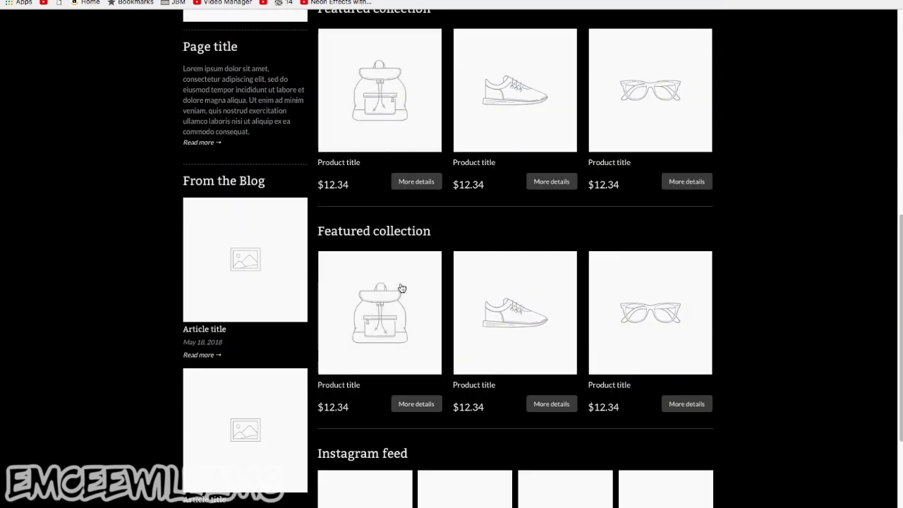
scroll(356, 391, "down", 4)
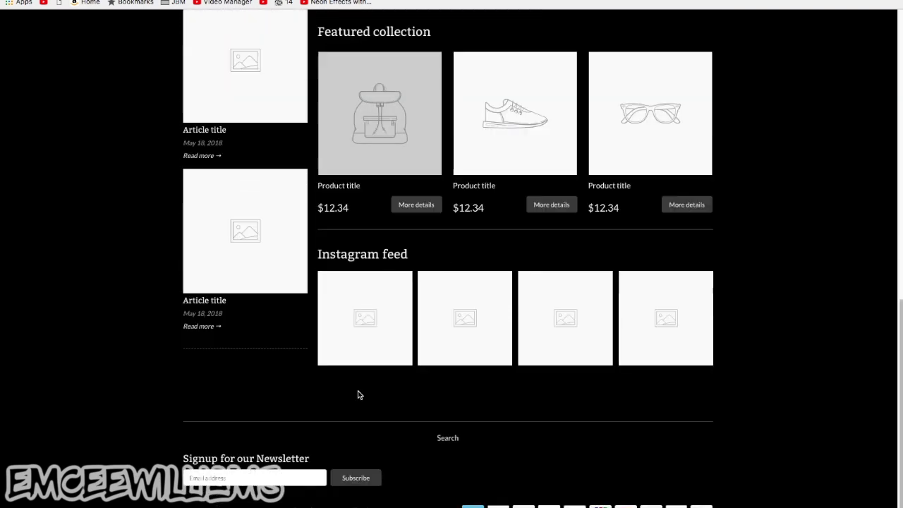
scroll(358, 395, "up", 12)
scroll(357, 395, "down", 12)
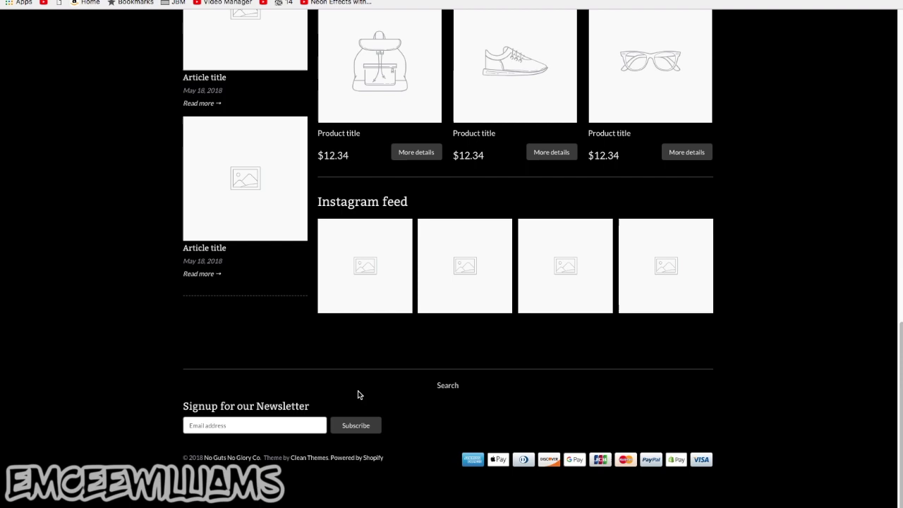
scroll(358, 395, "up", 14)
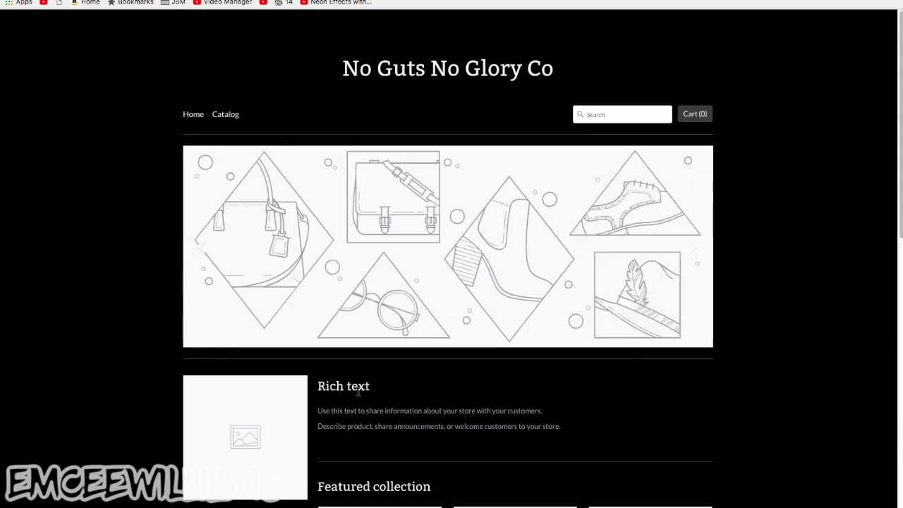
scroll(358, 393, "down", 2)
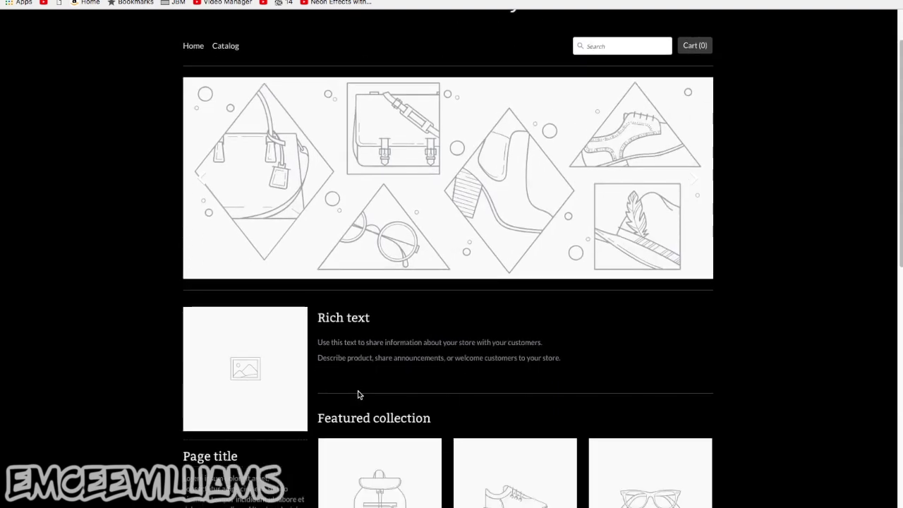
scroll(358, 393, "down", 1)
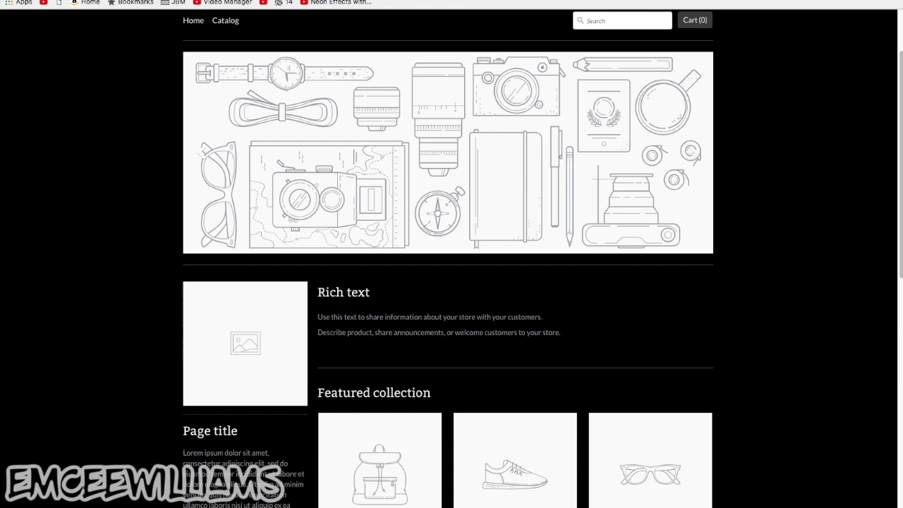
scroll(754, 385, "down", 10)
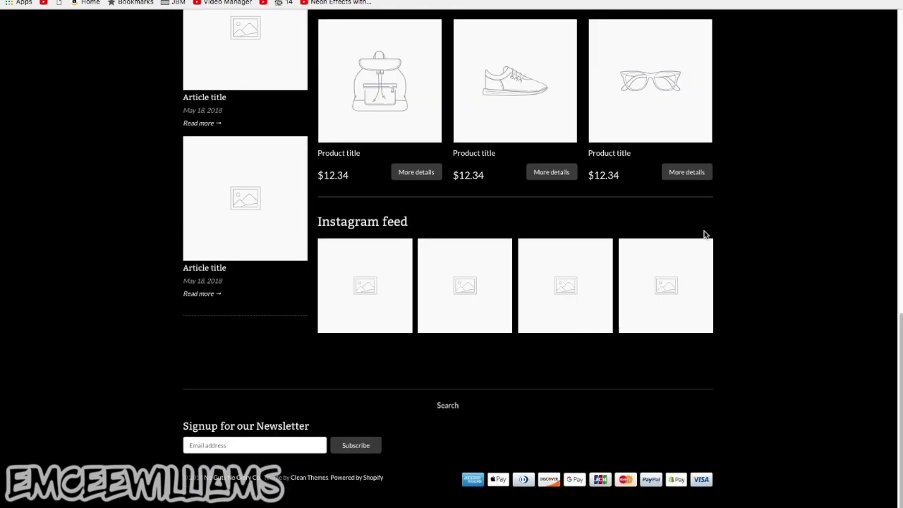
key("super+r")
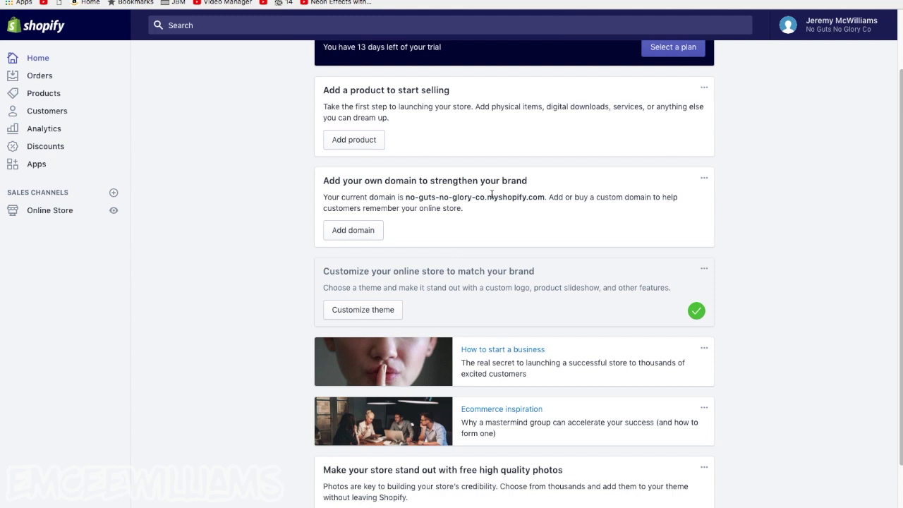
Open Add domain from the Home page's 'Add your own domain' card
scroll(492, 194, "up", 1)
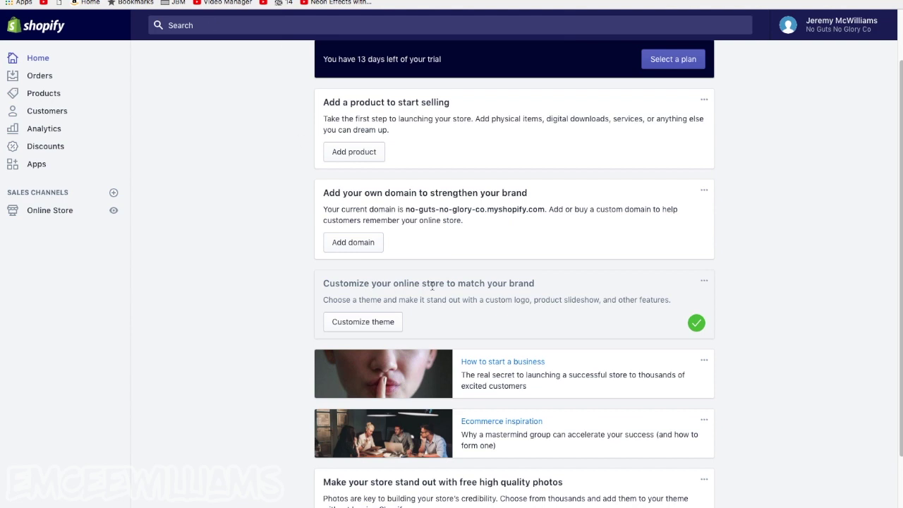
scroll(445, 339, "up", 1)
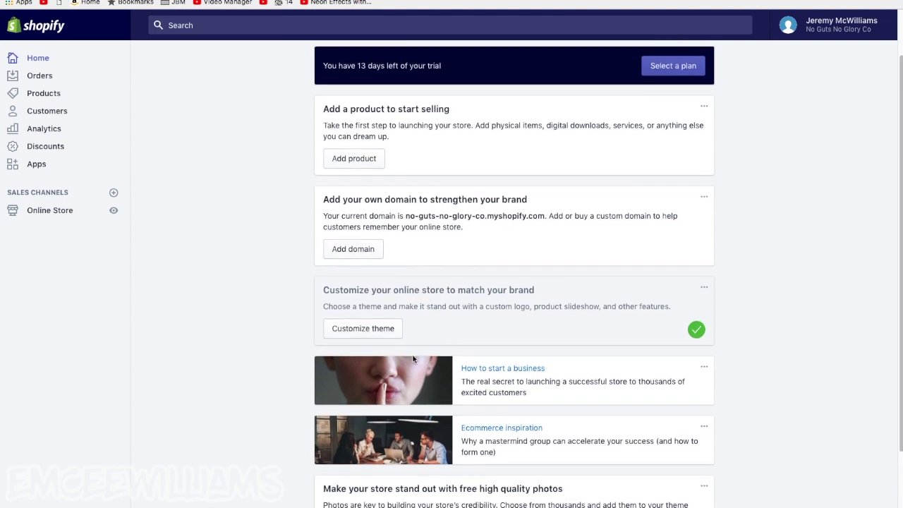
left_click_drag(323, 200, 540, 201)
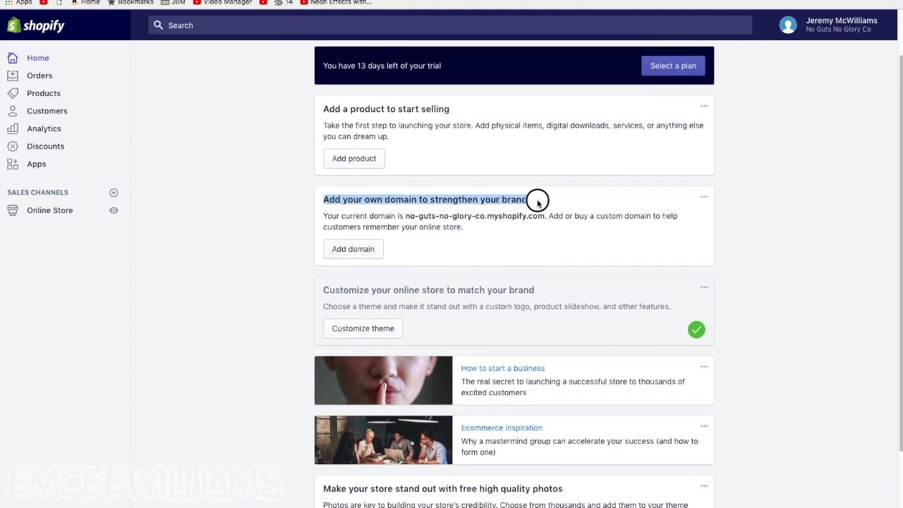
left_click(368, 253)
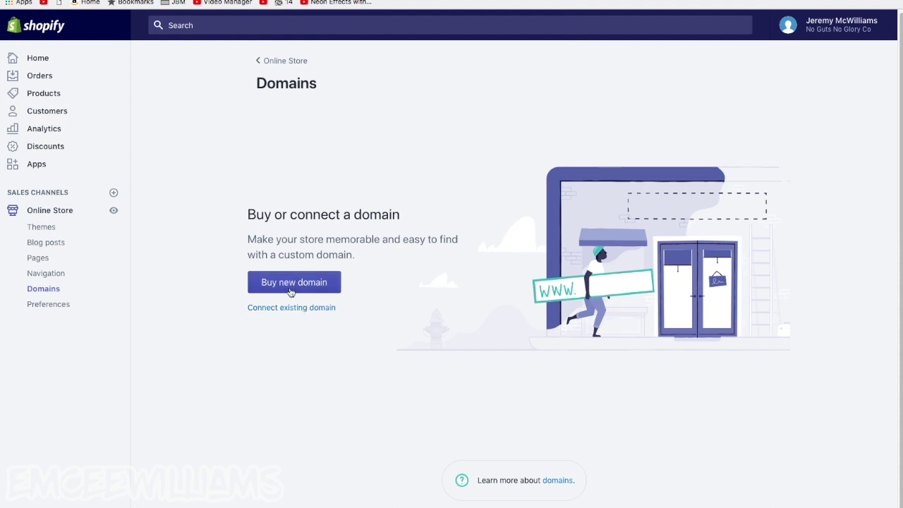
Check nogutsnogloryco.com is available at $14/year, view the connect-existing-domain form, and return Home
left_click(291, 292)
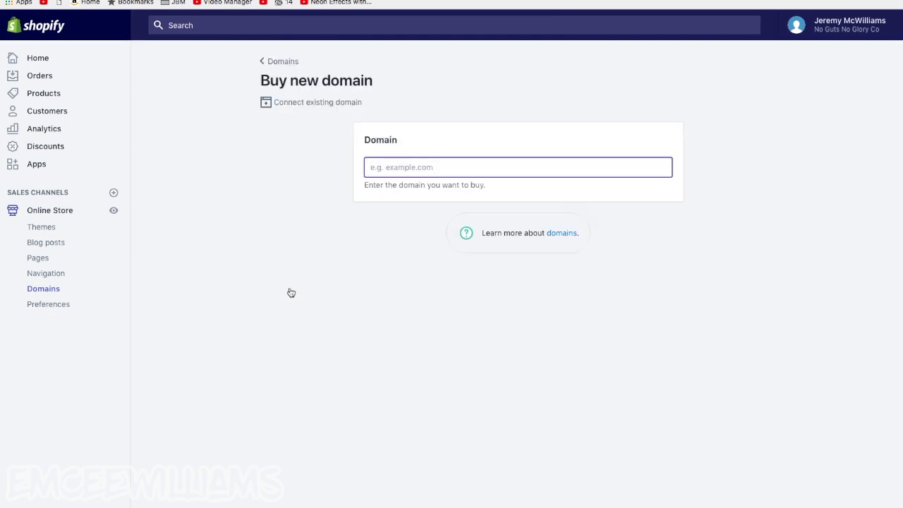
type("nogutsno")
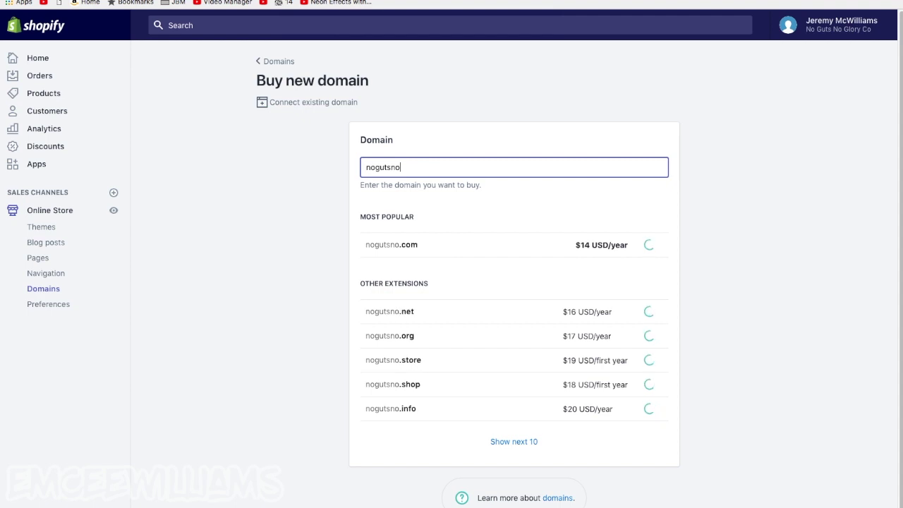
type("glory")
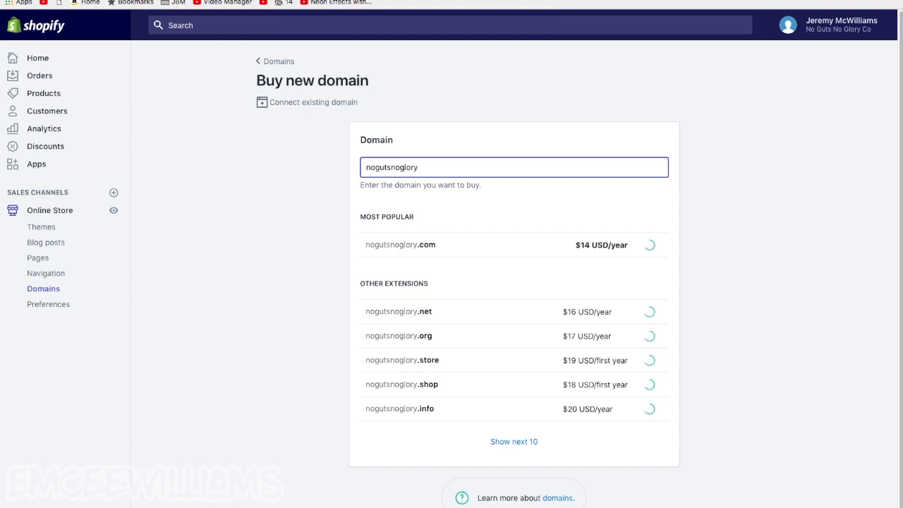
type("co.")
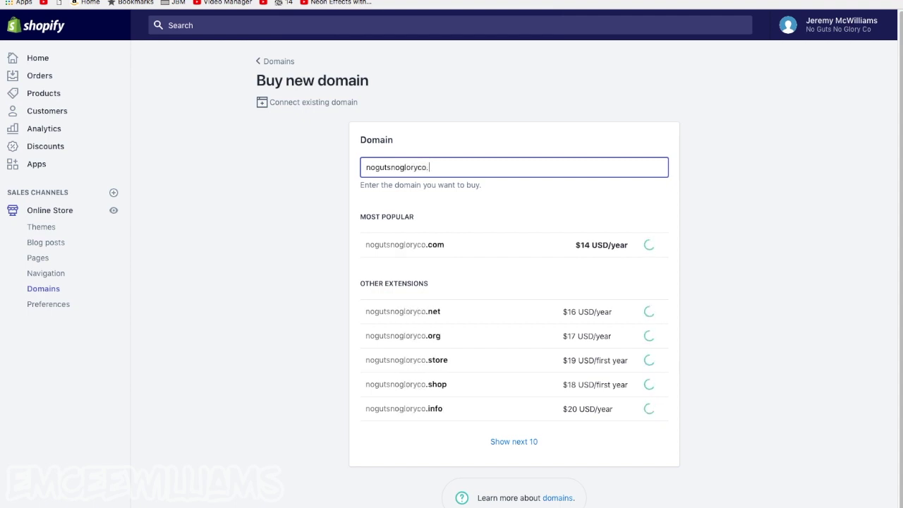
type("co,")
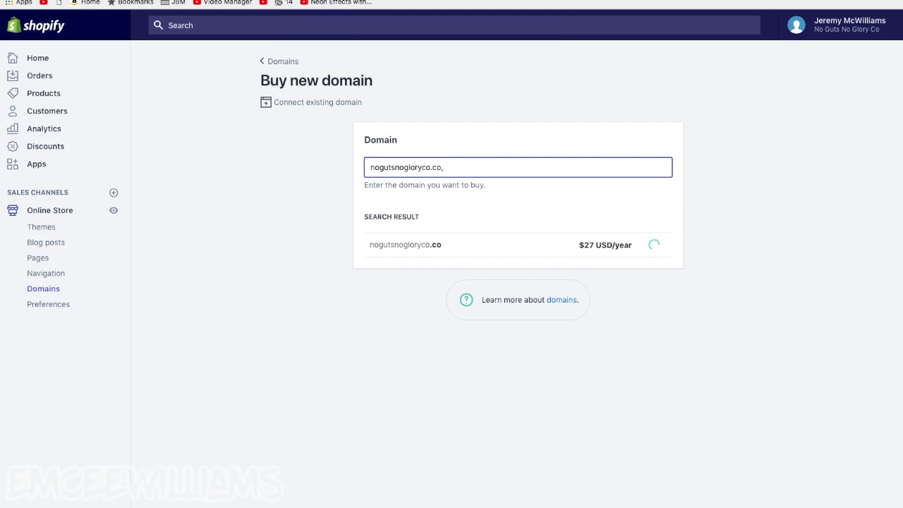
key("BackSpace")
type("m")
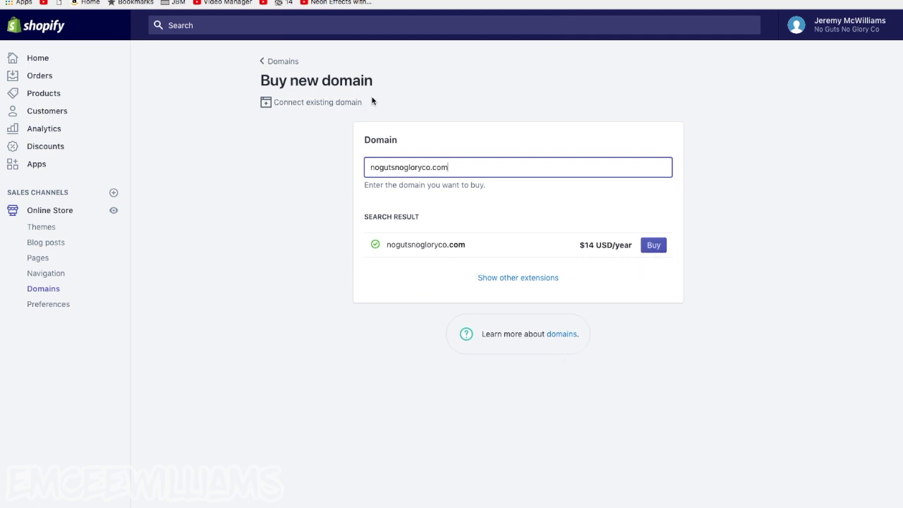
left_click(313, 105)
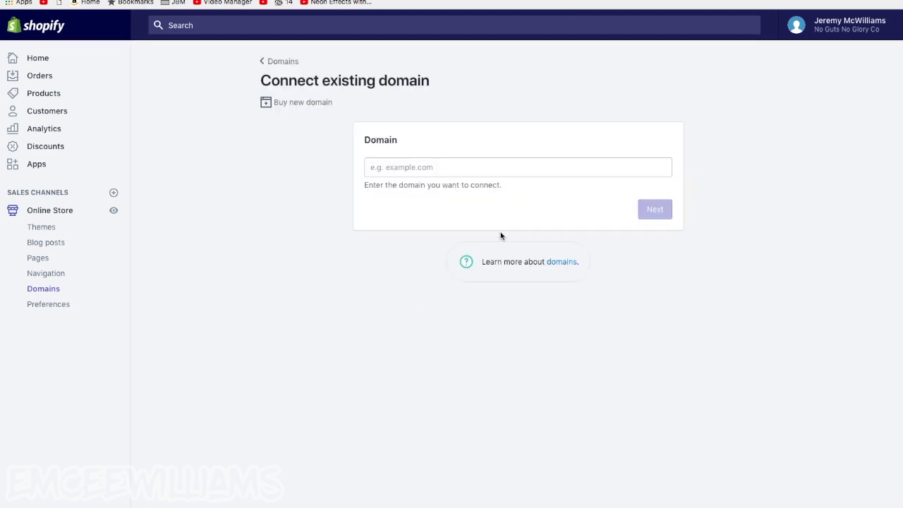
left_click(34, 57)
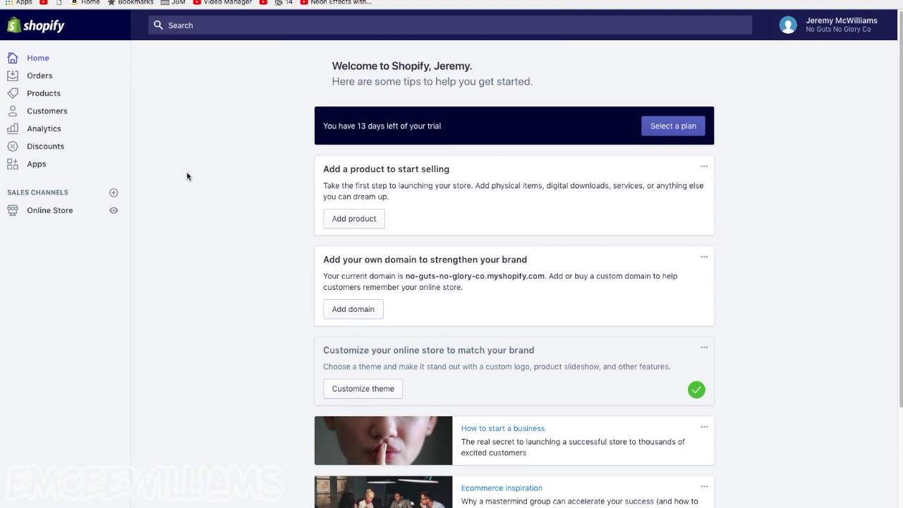
scroll(187, 176, "down", 3)
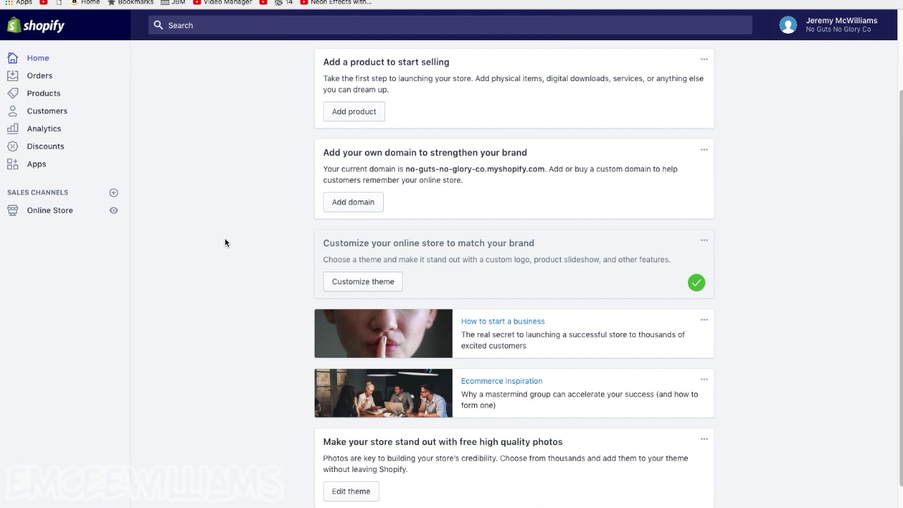
scroll(417, 228, "up", 3)
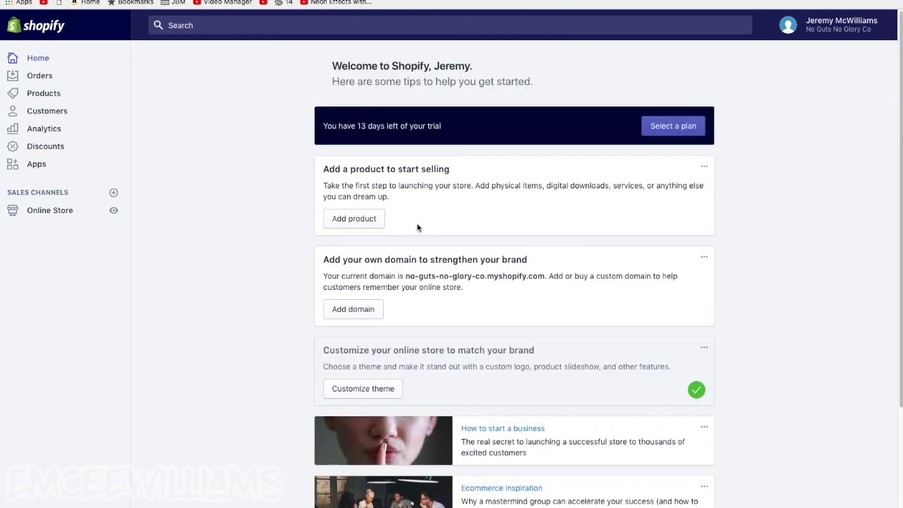